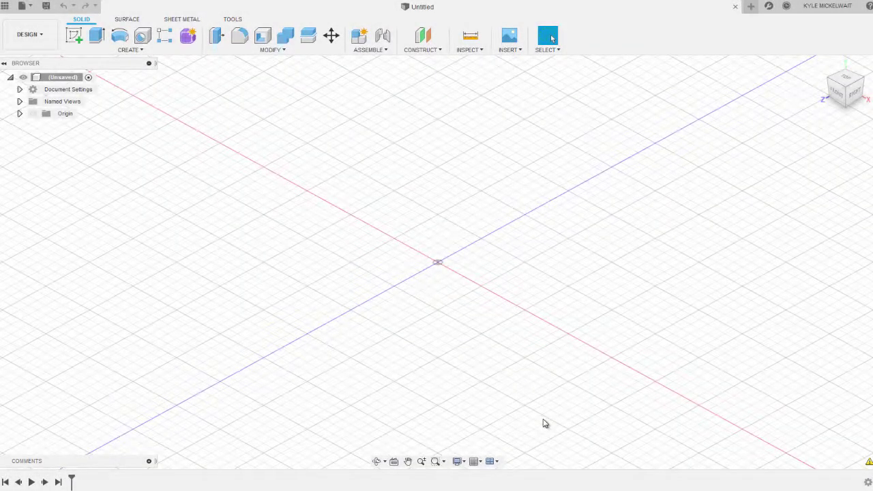
# Bring the bracket_1 reference drawing in Photo Gallery to the front
pyautogui.hotkey('alt', 'Tab')
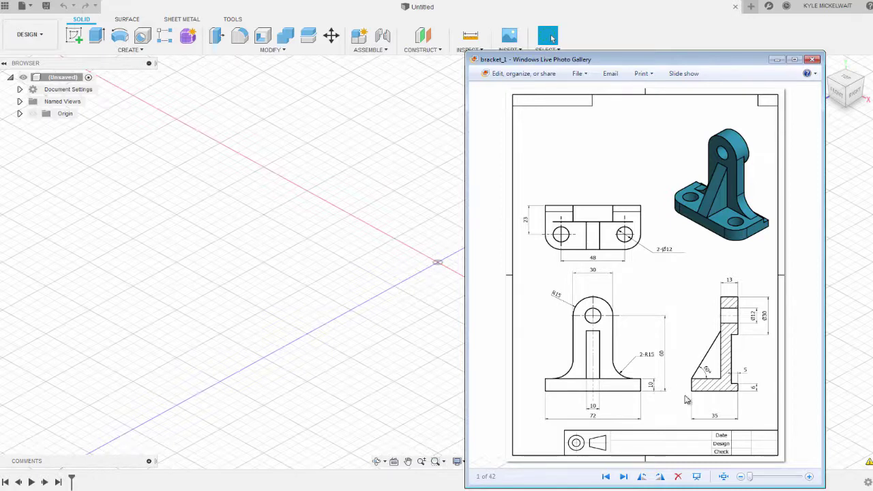
# Return to the empty Fusion 360 design, leaving the bracket drawing behind
pyautogui.click(336, 259)
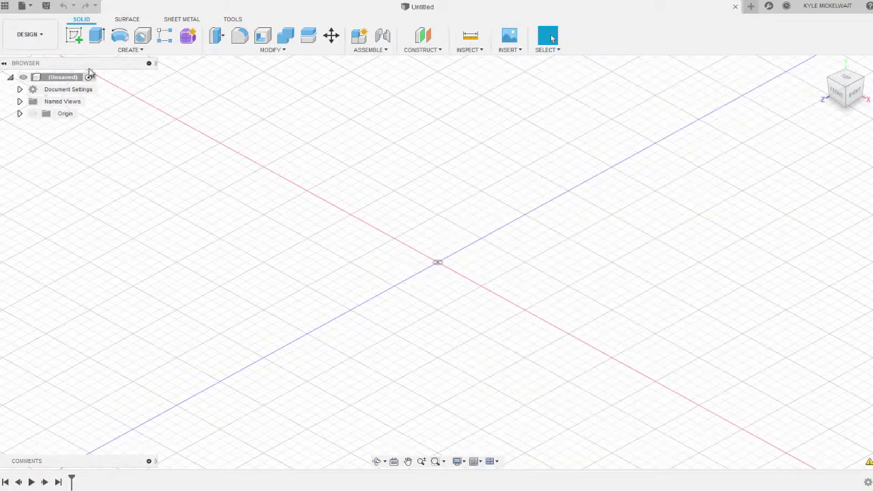
# On the side origin plane, draw a closed stepped line profile starting and ending at the origin
pyautogui.click(74, 35)
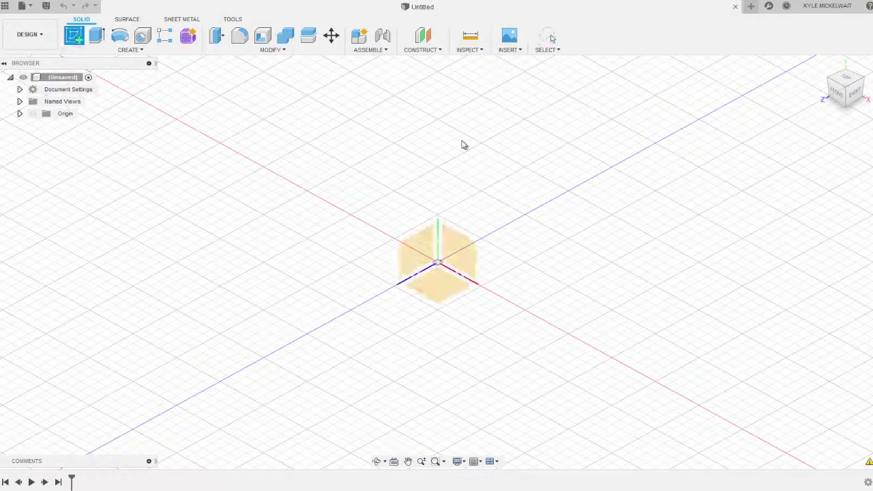
pyautogui.click(418, 251)
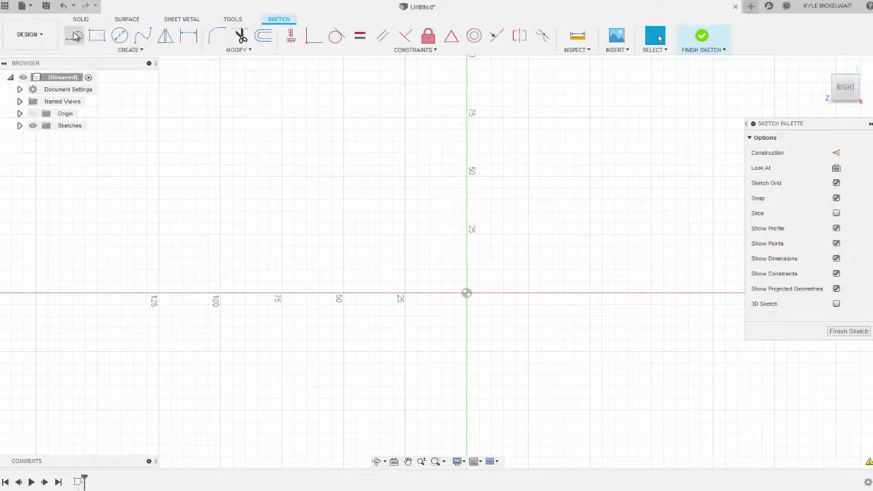
pyautogui.press('l')
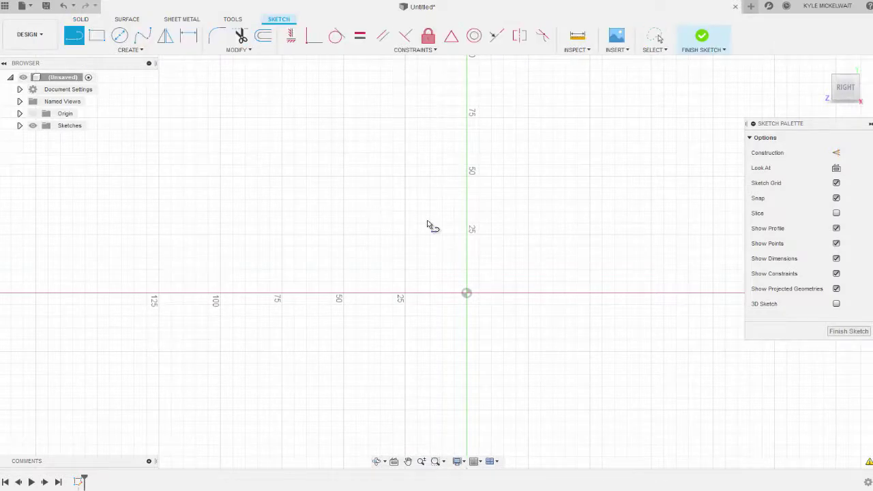
pyautogui.click(466, 294)
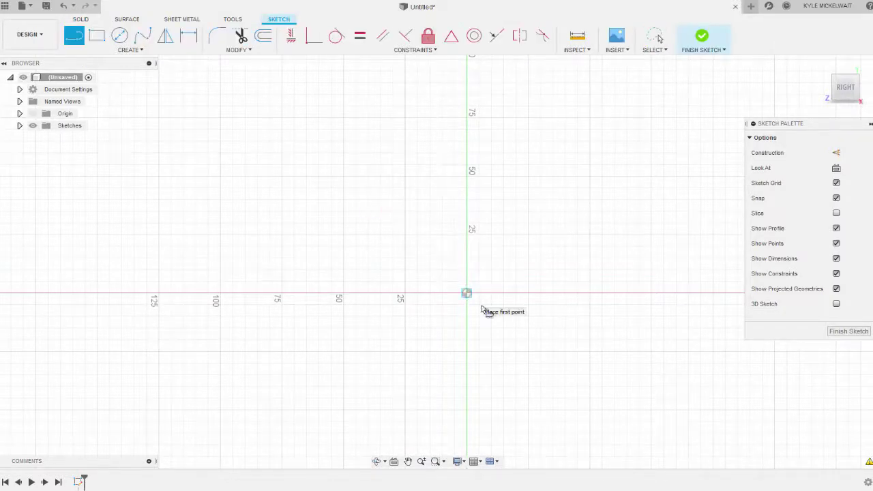
pyautogui.click(553, 294)
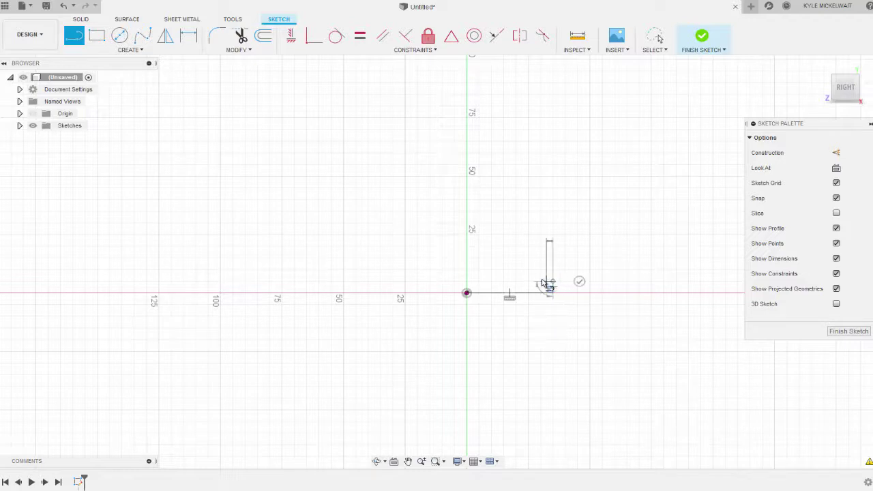
pyautogui.click(544, 280)
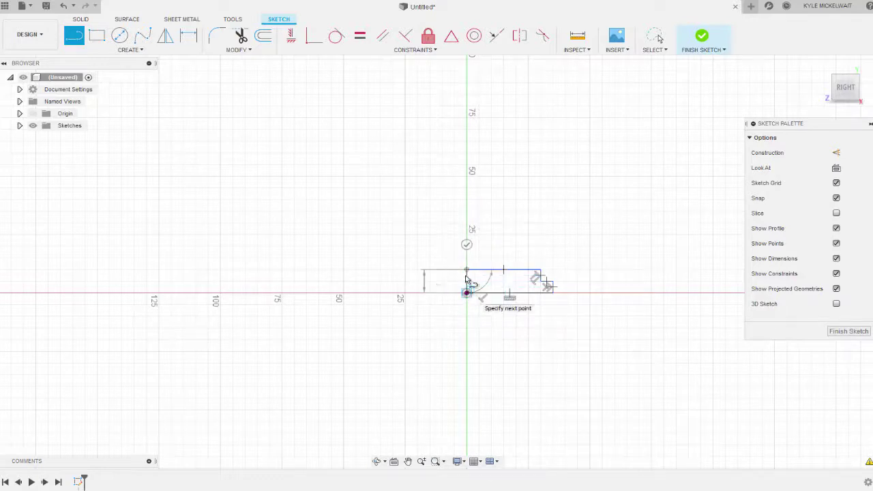
pyautogui.click(467, 272)
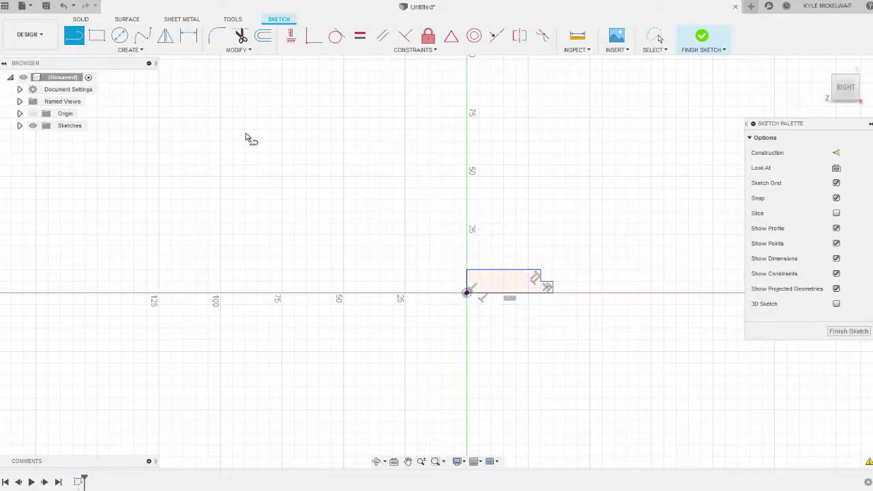
# Dimension the step to 5 mm high and 5 mm wide
pyautogui.click(188, 36)
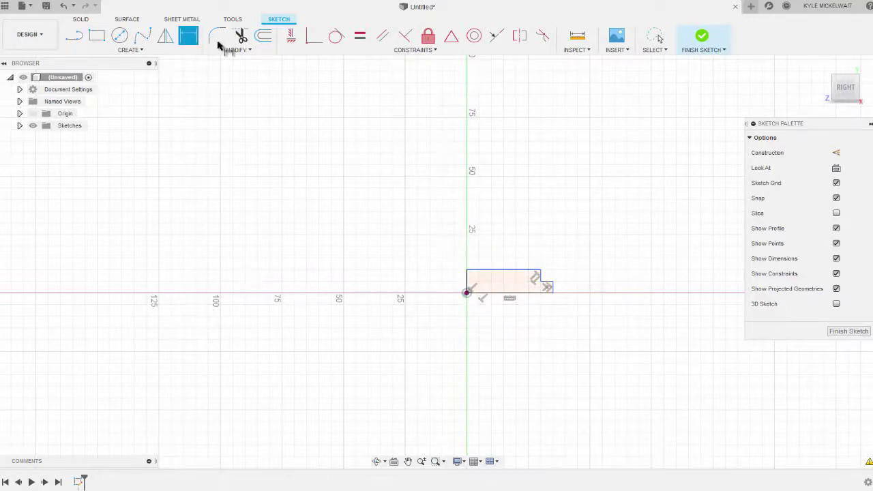
pyautogui.click(552, 289)
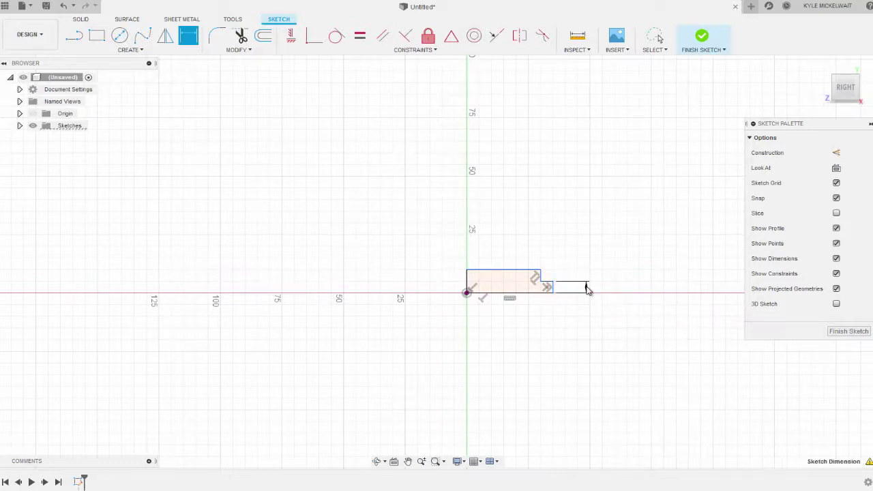
pyautogui.click(586, 288)
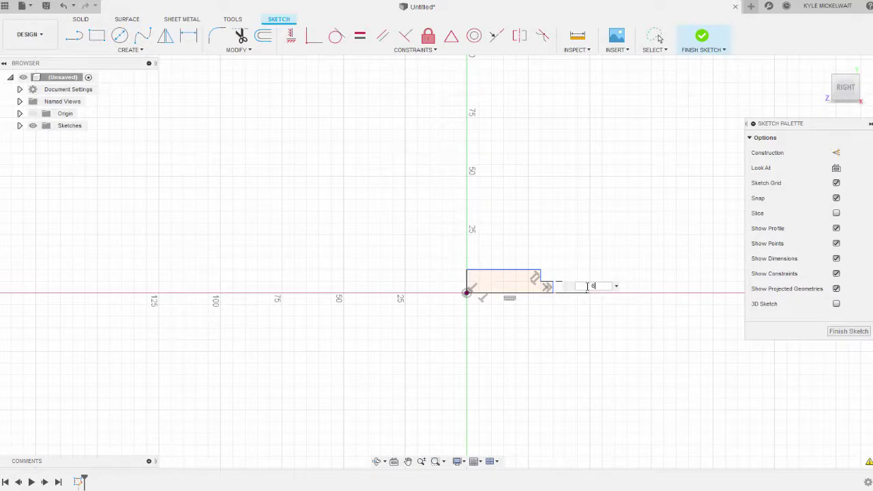
pyautogui.press('Return')
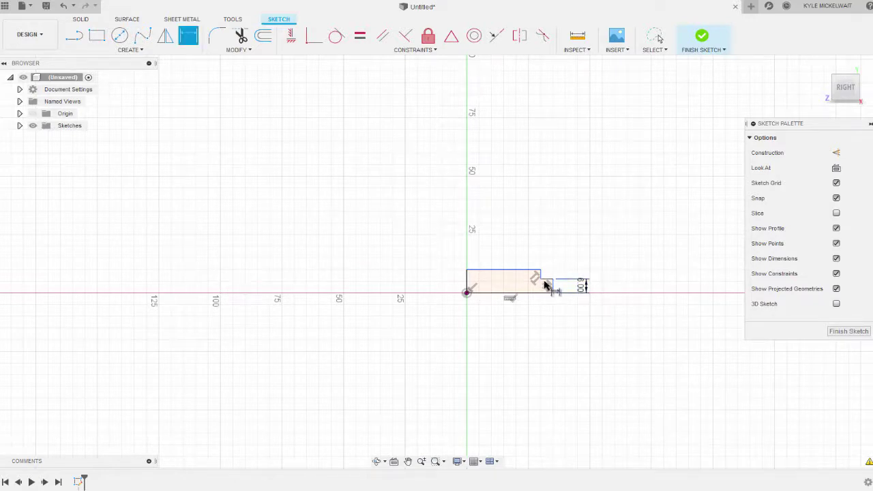
pyautogui.moveTo(547, 282); pyautogui.dragTo(547, 251)
pyautogui.click(548, 251)
pyautogui.press('Return')
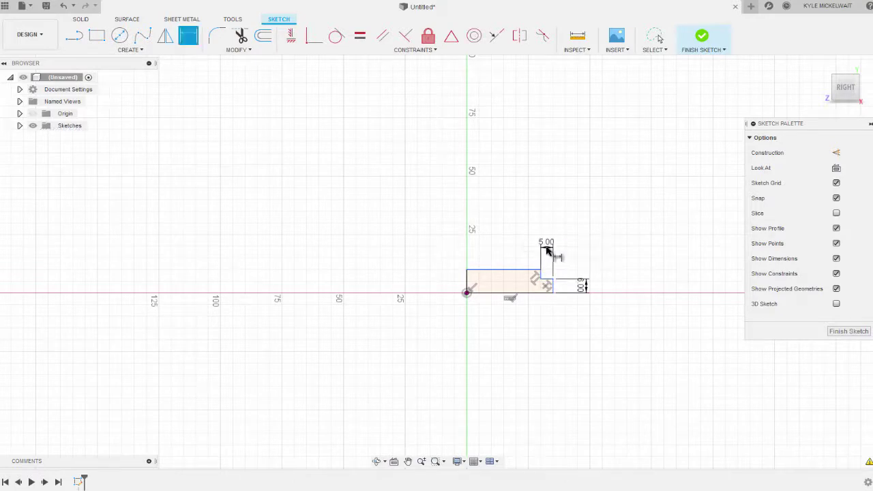
# Set the bottom edge to 35 mm and the left edge to 10 mm, then finish the sketch
pyautogui.click(510, 295)
pyautogui.click(506, 339)
pyautogui.press('Return')
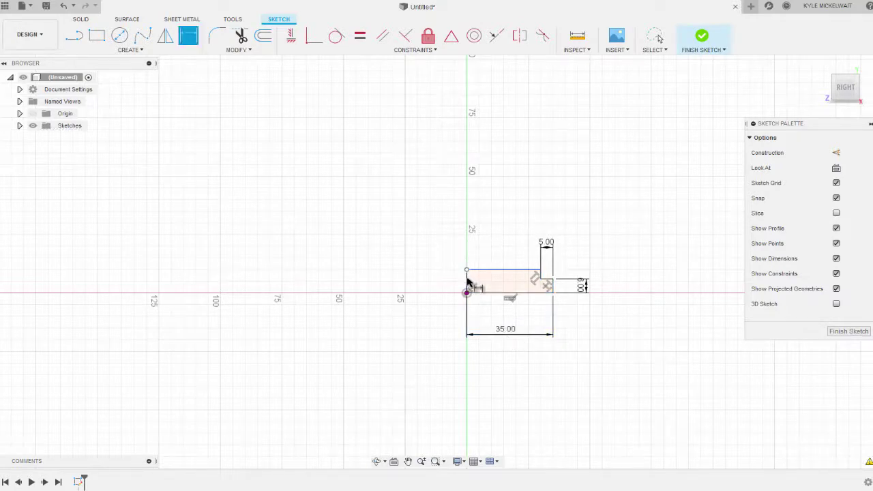
pyautogui.click(468, 281)
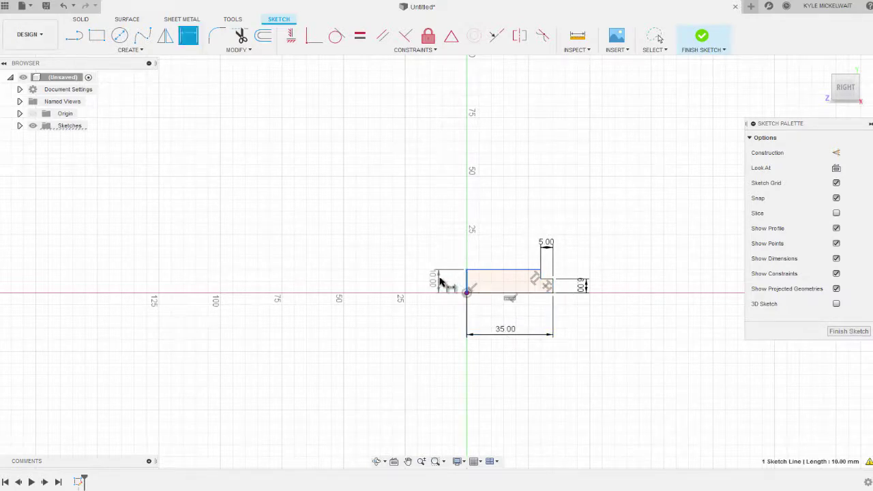
pyautogui.click(440, 282)
pyautogui.press('Return')
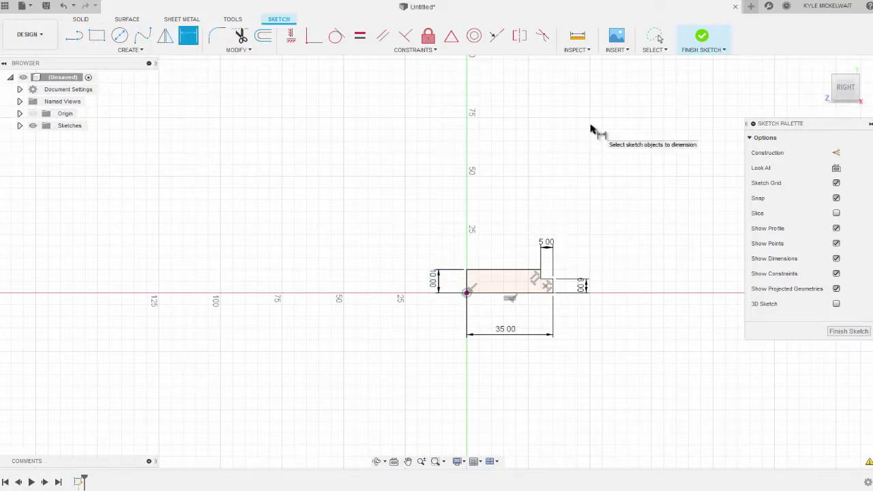
pyautogui.click(710, 38)
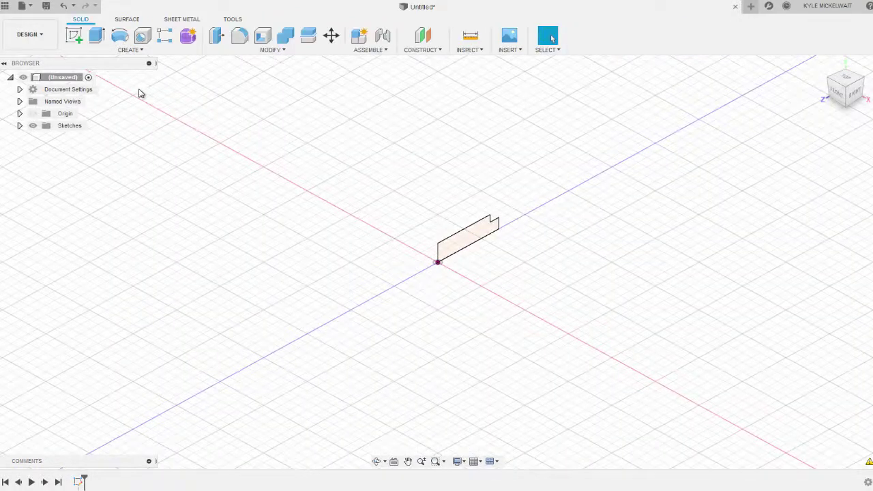
# Extrude the stepped profile symmetrically to a 72 mm whole length as a new body
pyautogui.click(97, 37)
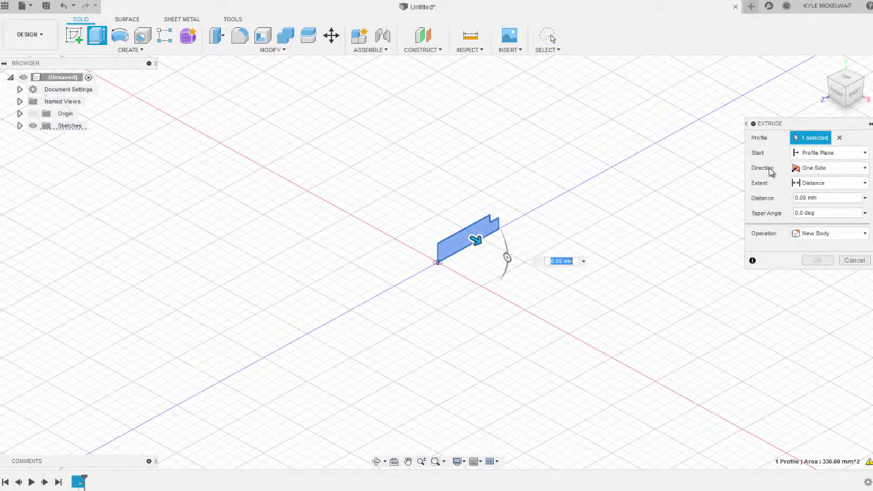
pyautogui.click(863, 168)
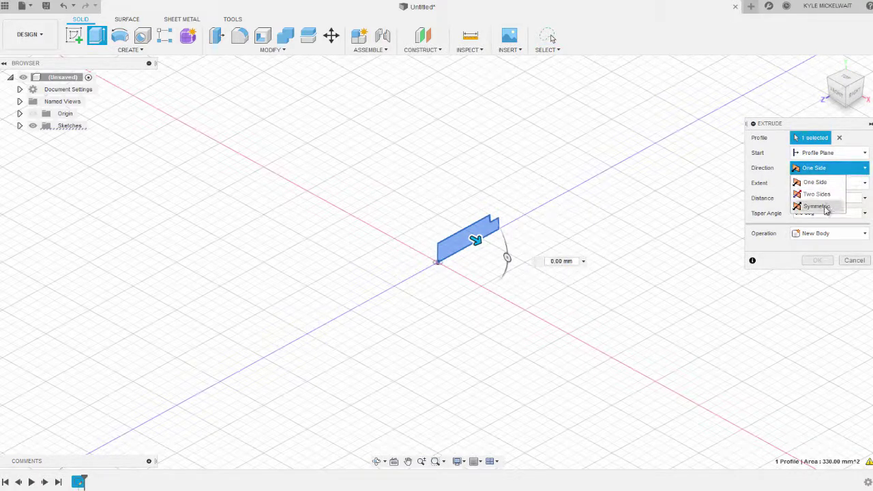
pyautogui.click(827, 207)
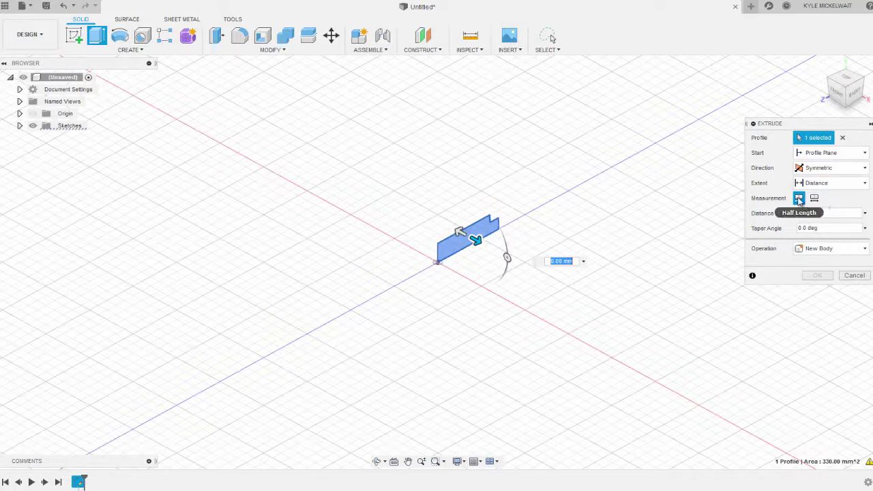
pyautogui.click(814, 197)
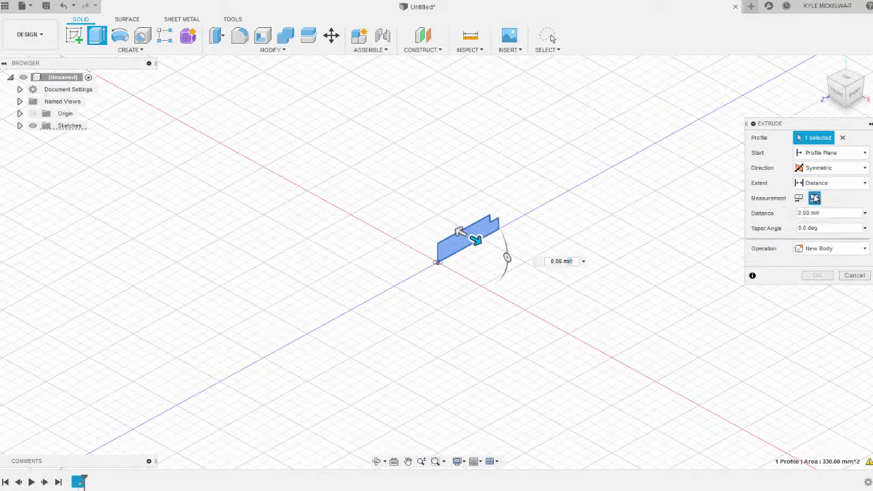
pyautogui.click(793, 213)
pyautogui.write('72')
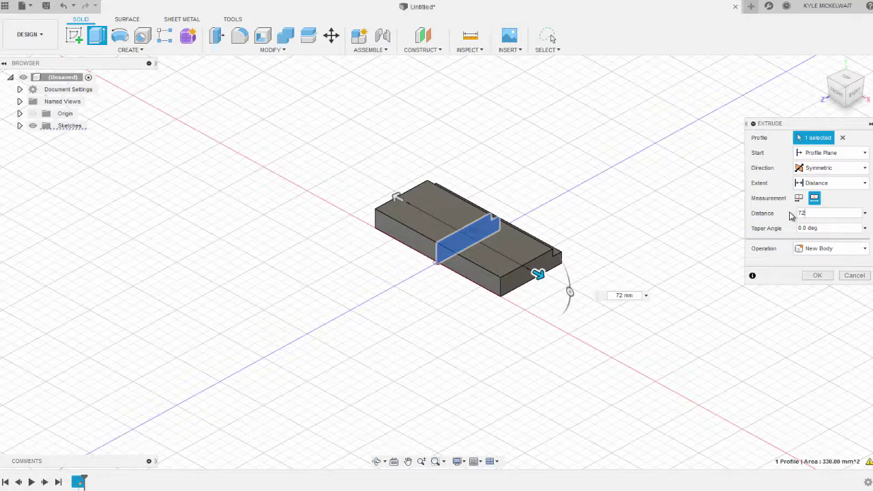
pyautogui.press('Return')
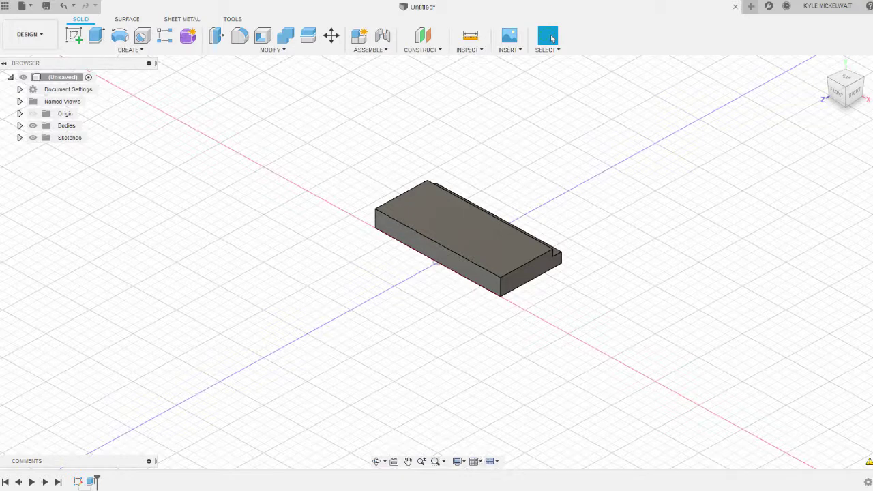
pyautogui.hotkey('alt', 'Tab')
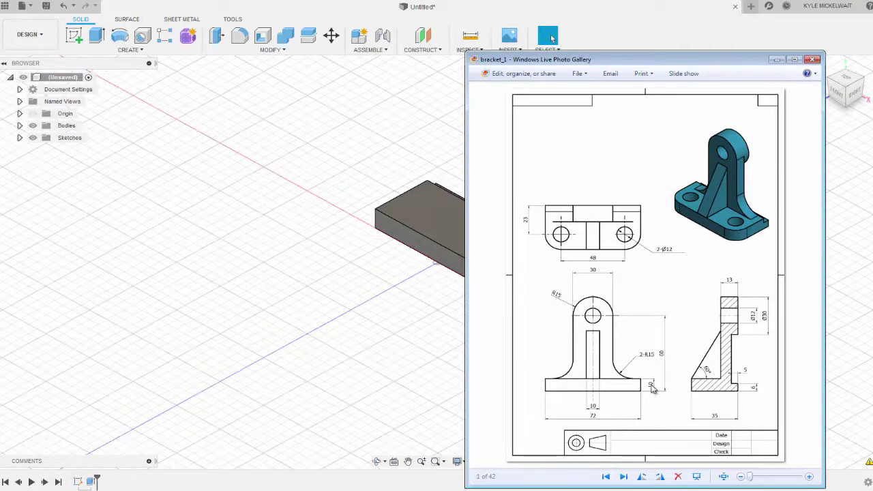
# On the block's top face, sketch a 2-point rectangle with its top on the step edge line
pyautogui.click(338, 265)
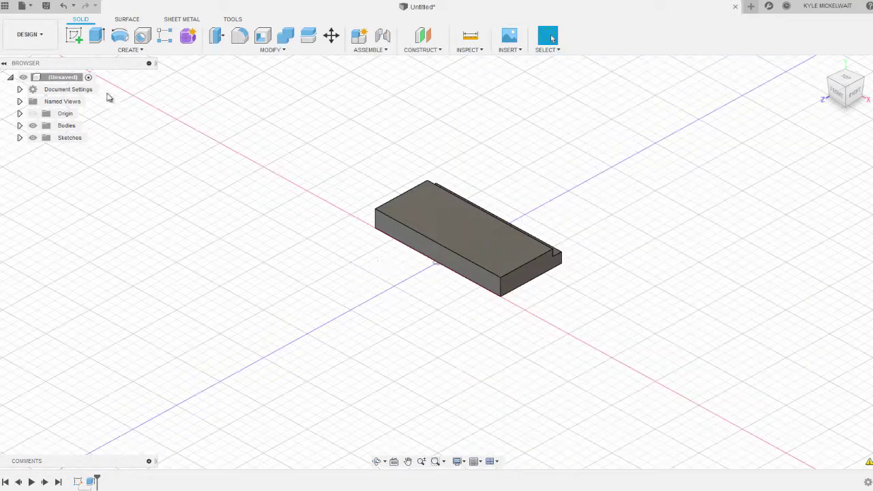
pyautogui.click(75, 36)
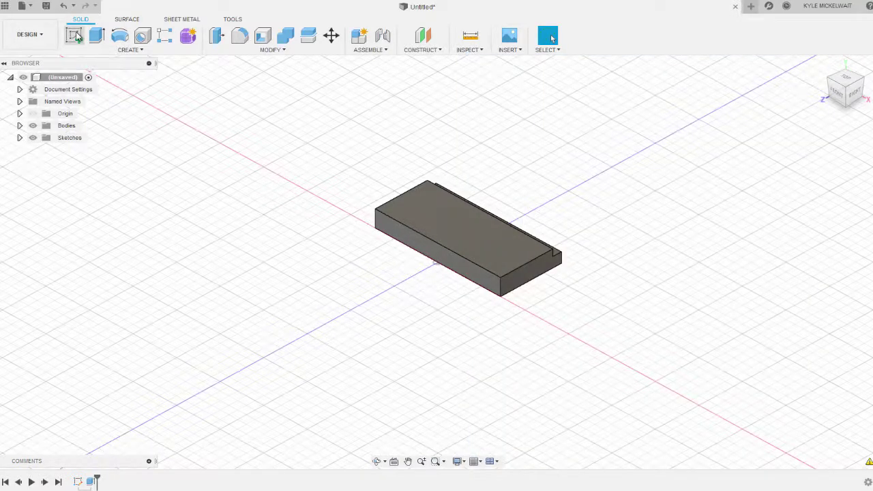
pyautogui.click(467, 224)
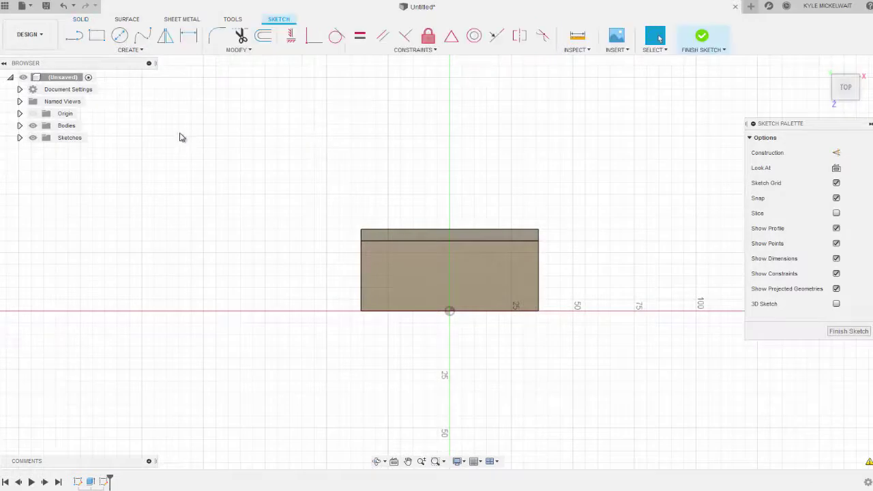
pyautogui.click(97, 35)
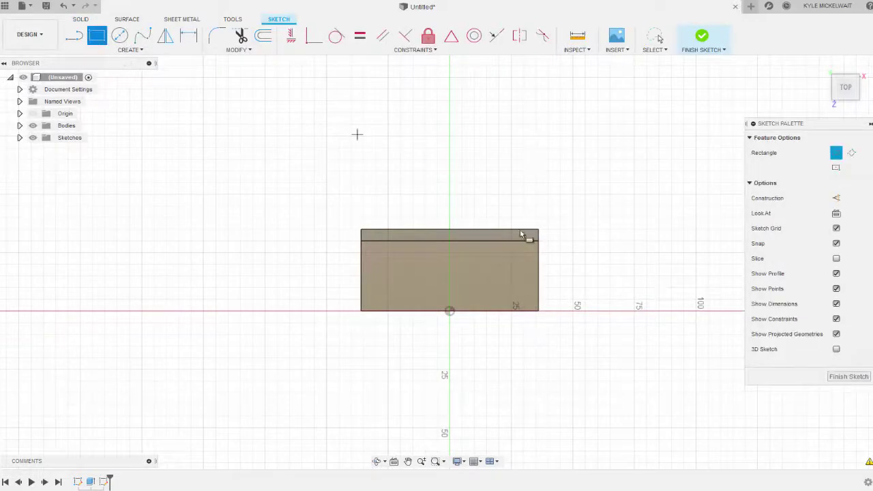
pyautogui.click(413, 241)
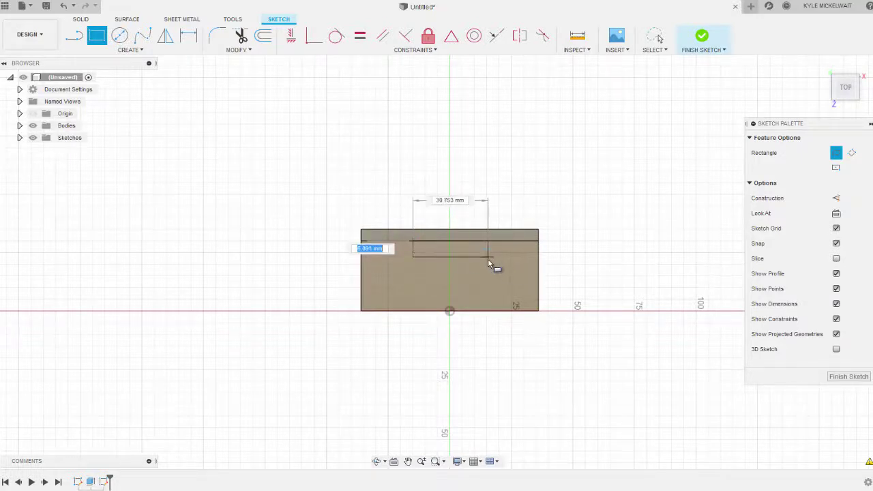
pyautogui.click(487, 264)
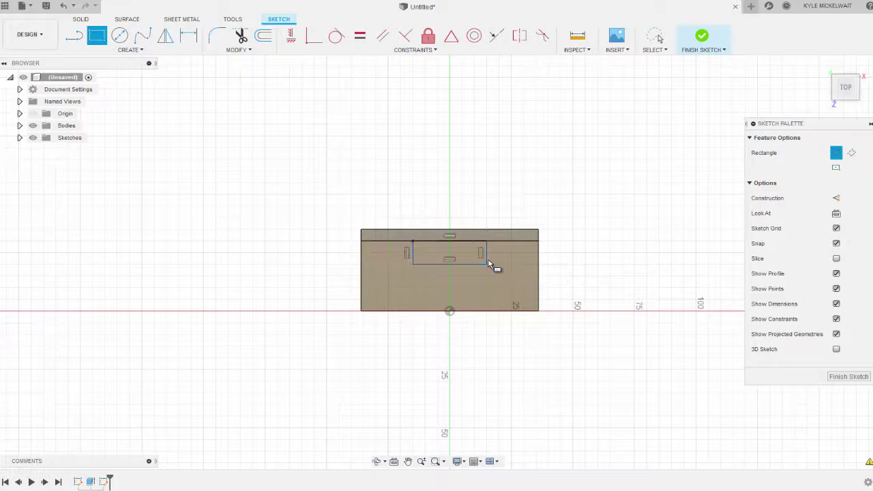
pyautogui.click(189, 35)
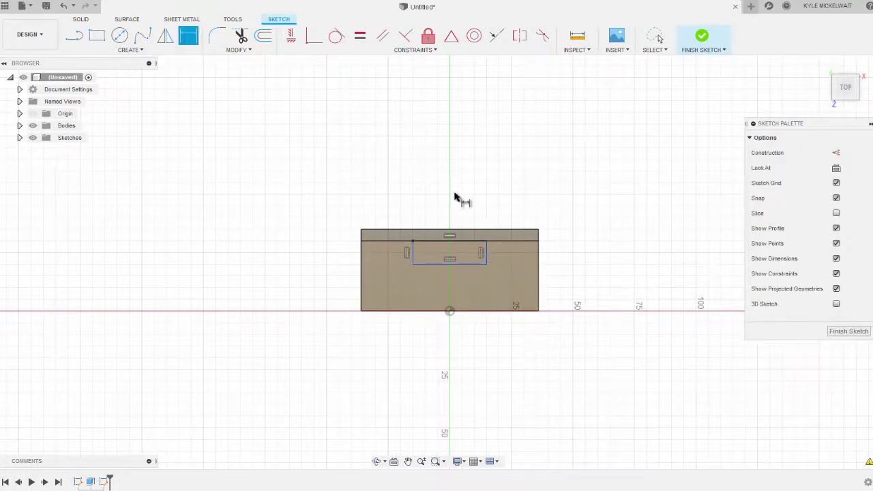
# Dimension the rectangle to 30 mm wide and 8 mm tall
pyautogui.click(466, 244)
pyautogui.click(446, 183)
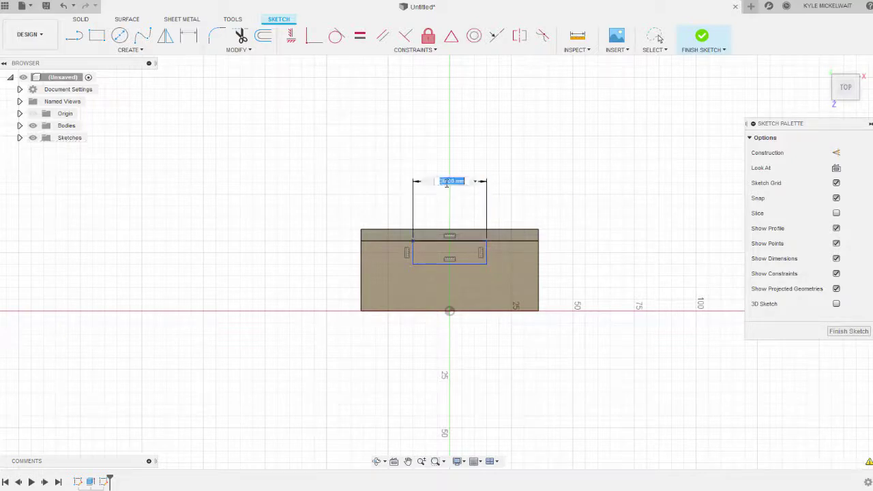
pyautogui.press('Return')
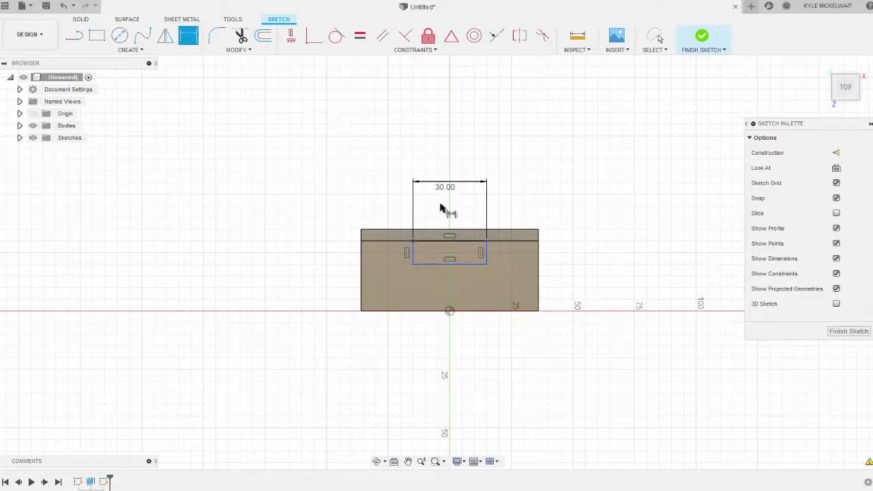
pyautogui.click(411, 256)
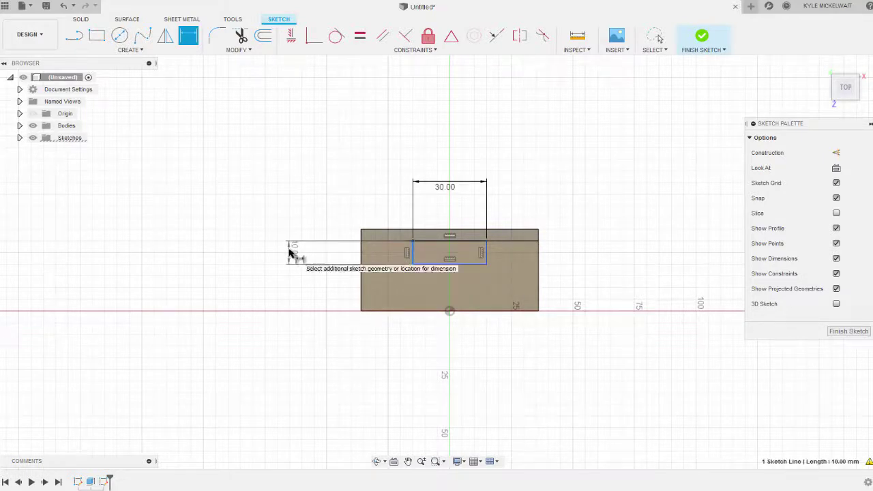
pyautogui.click(290, 250)
pyautogui.write('8')
pyautogui.press('Return')
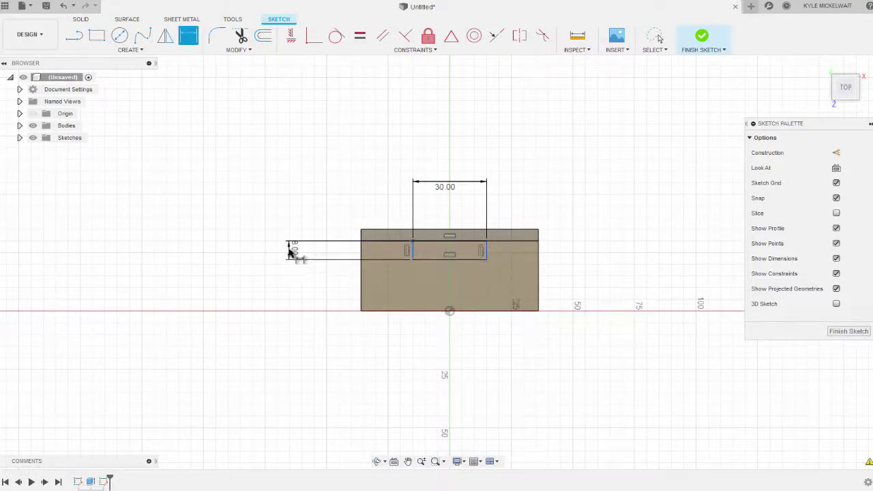
# Offset the rectangle 21 mm from the base's left edge and finish the sketch
pyautogui.click(413, 251)
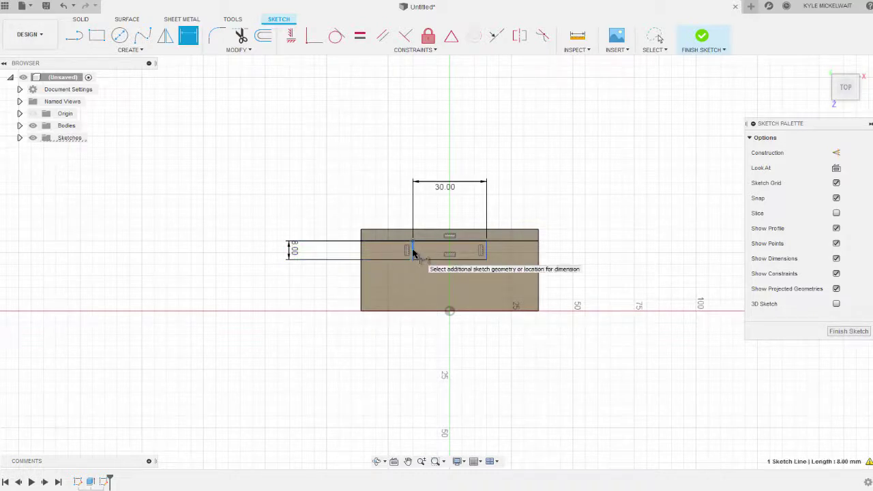
pyautogui.click(361, 251)
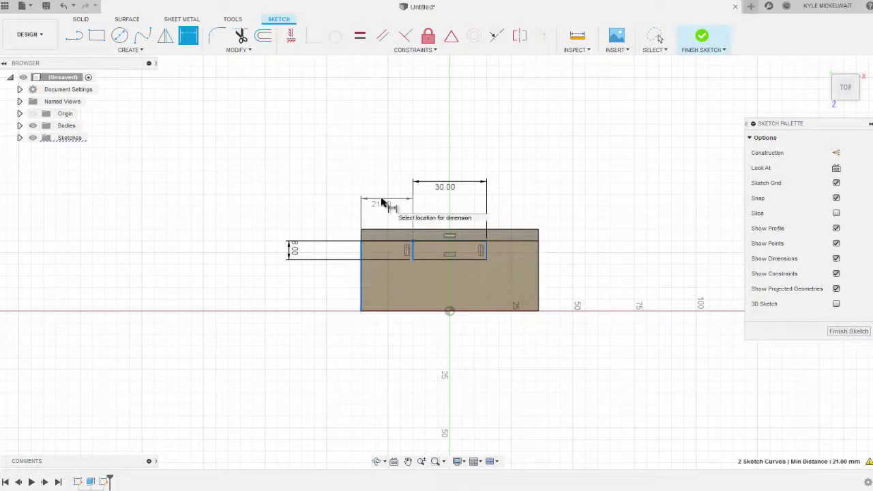
pyautogui.click(382, 199)
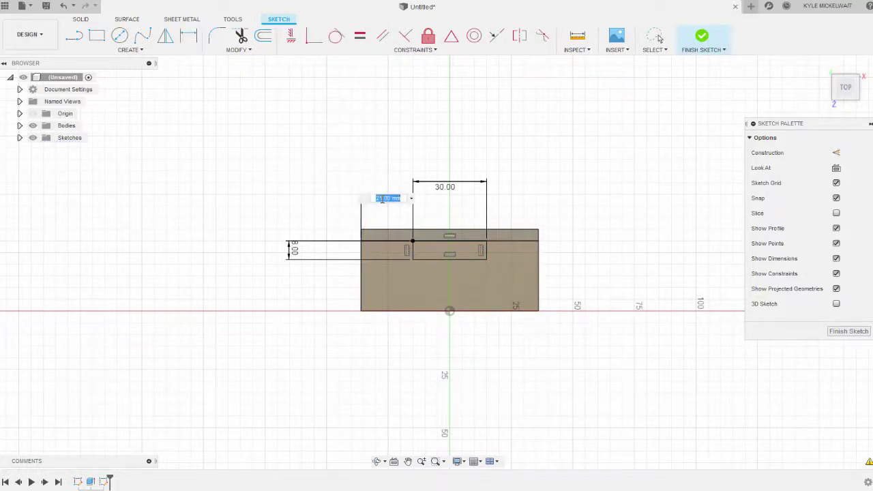
pyautogui.write('6')
pyautogui.press('Return')
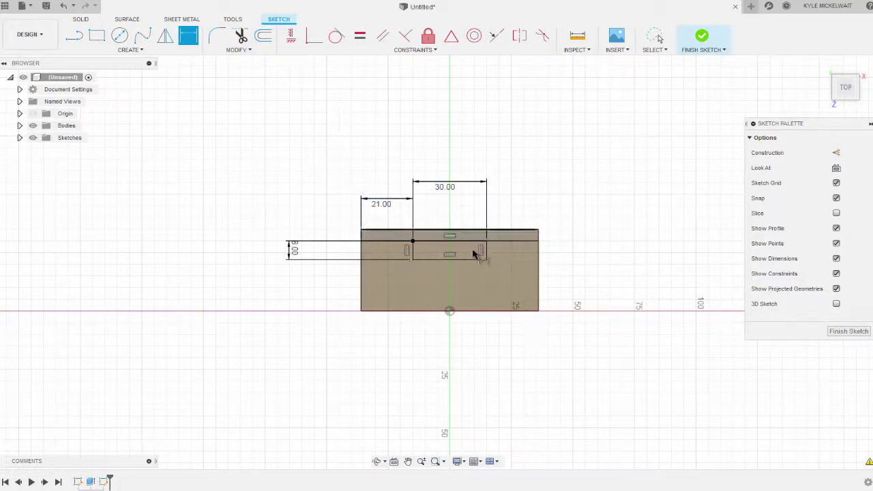
pyautogui.click(702, 37)
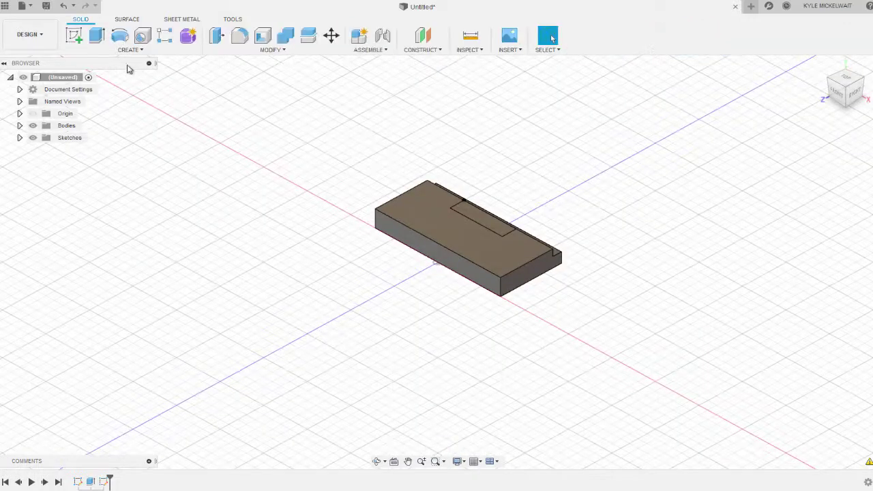
# Extrude the rectangle profile 50 mm upward, joined to the base block
pyautogui.click(96, 36)
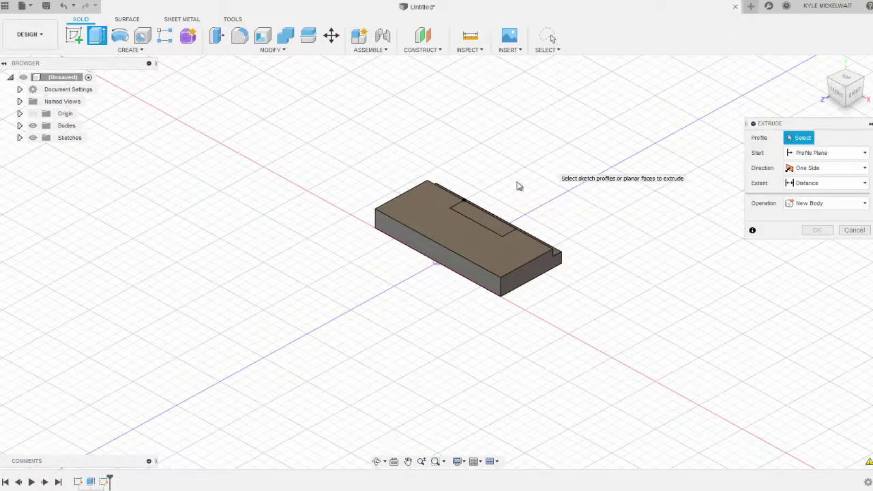
pyautogui.click(484, 221)
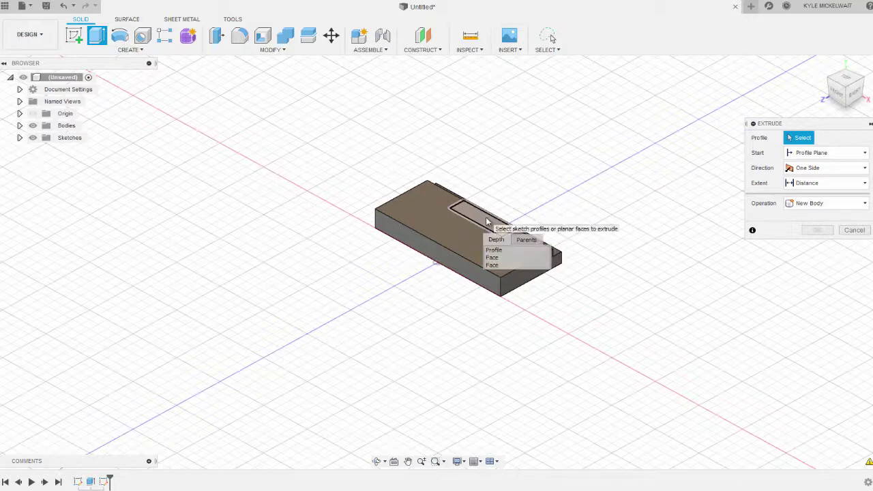
pyautogui.click(493, 250)
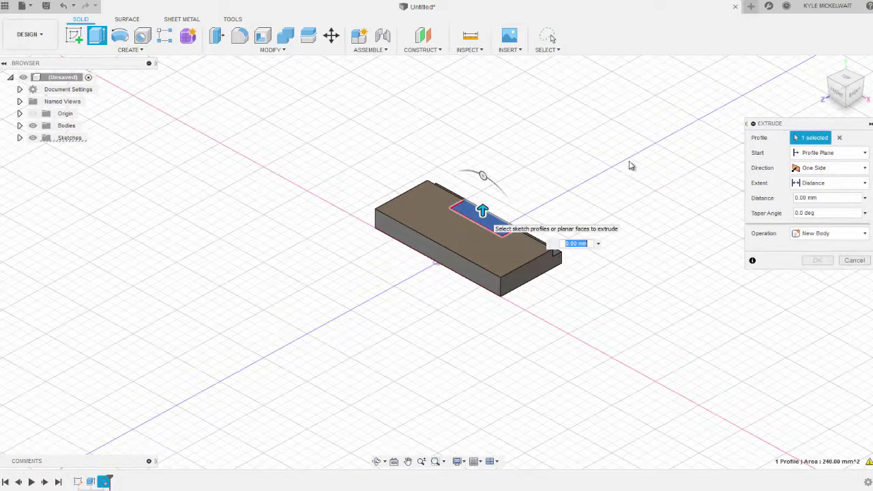
pyautogui.click(822, 198)
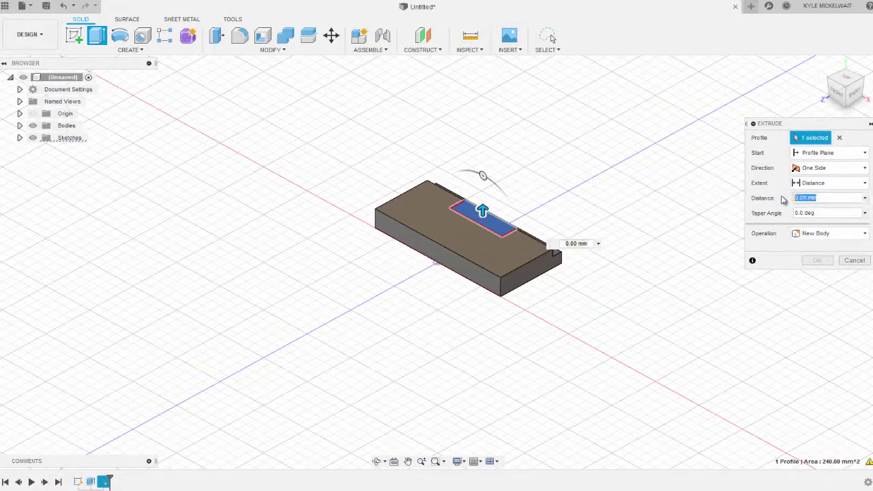
pyautogui.write('50')
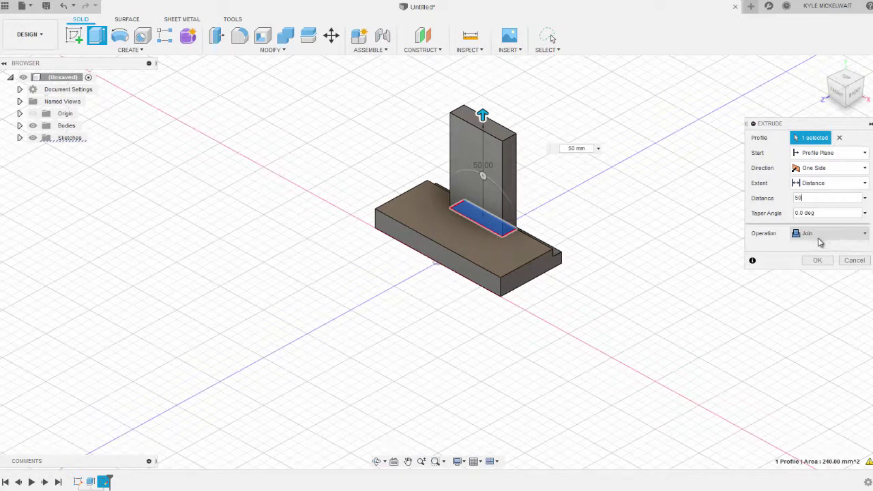
pyautogui.click(818, 262)
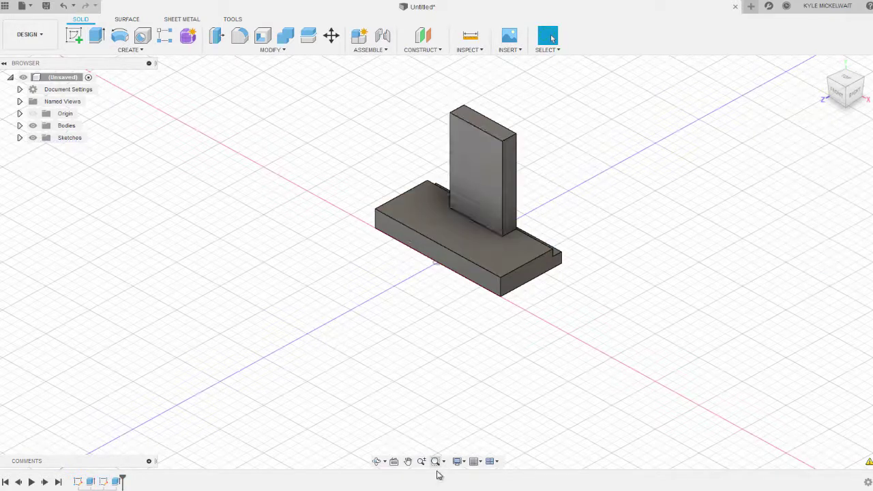
pyautogui.hotkey('alt', 'Tab')
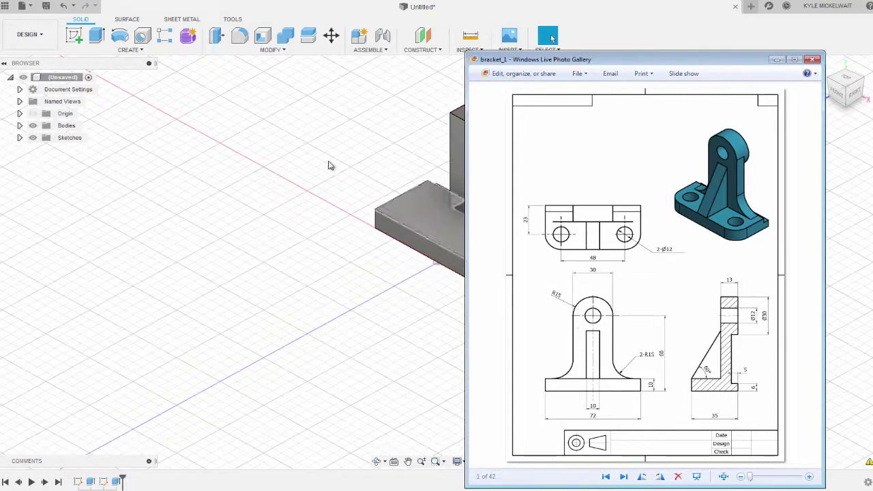
pyautogui.click(328, 139)
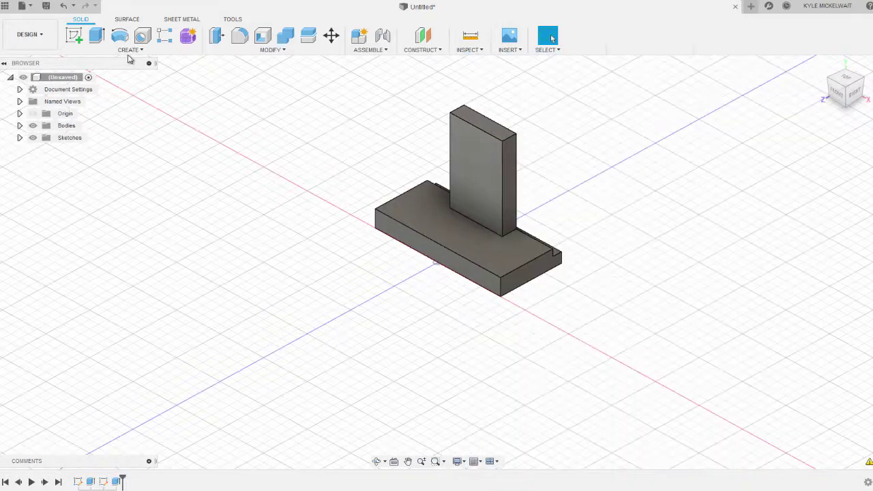
# On the upright's front face, draw a 30 mm circle centred on its top edge midpoint
pyautogui.click(73, 34)
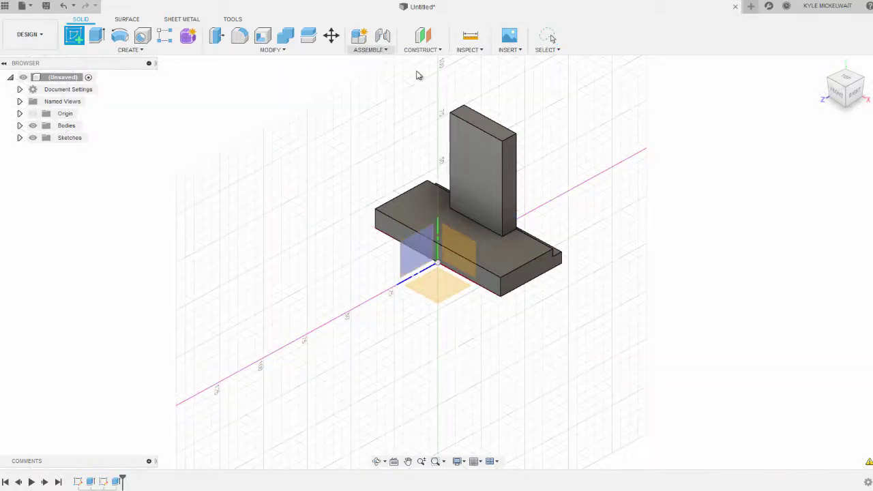
pyautogui.click(483, 164)
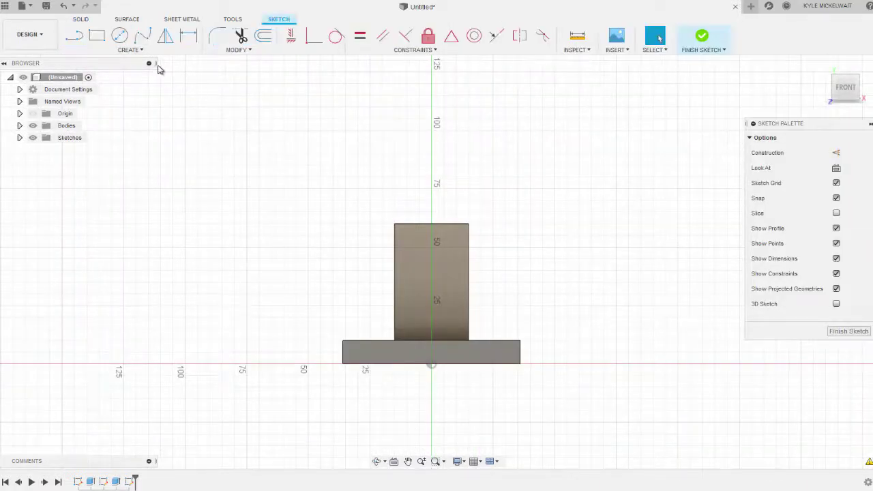
pyautogui.click(122, 39)
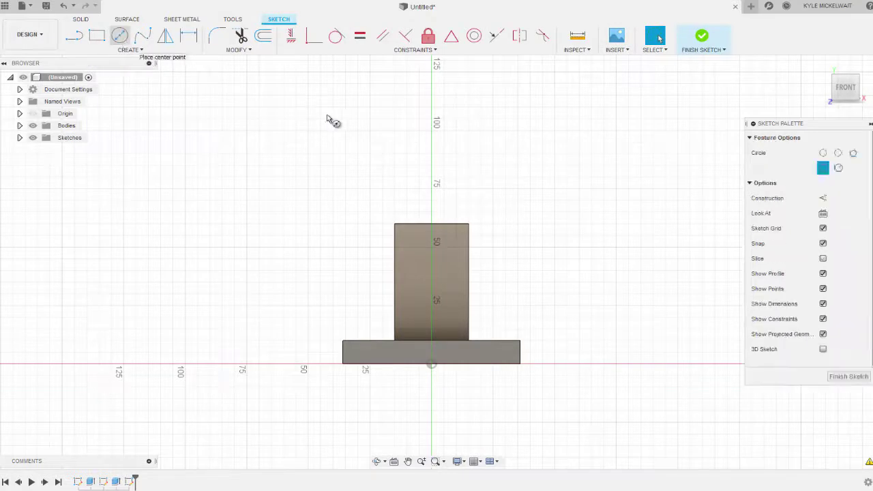
pyautogui.click(431, 223)
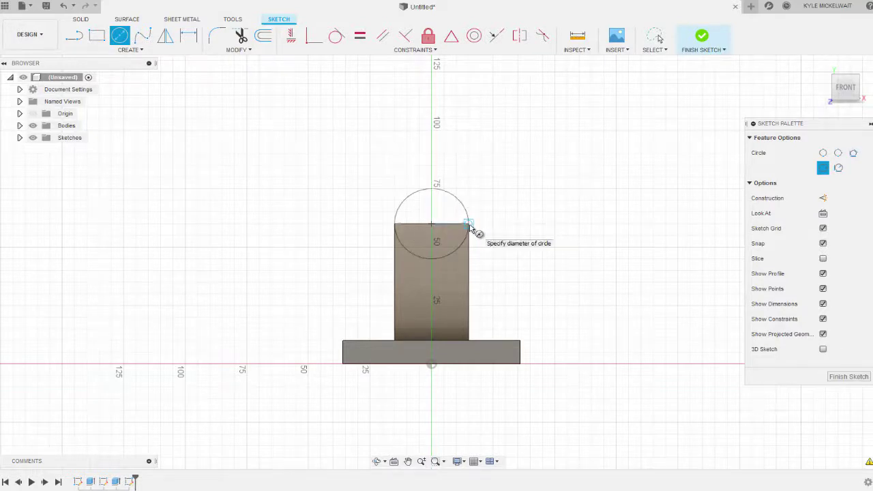
pyautogui.click(471, 229)
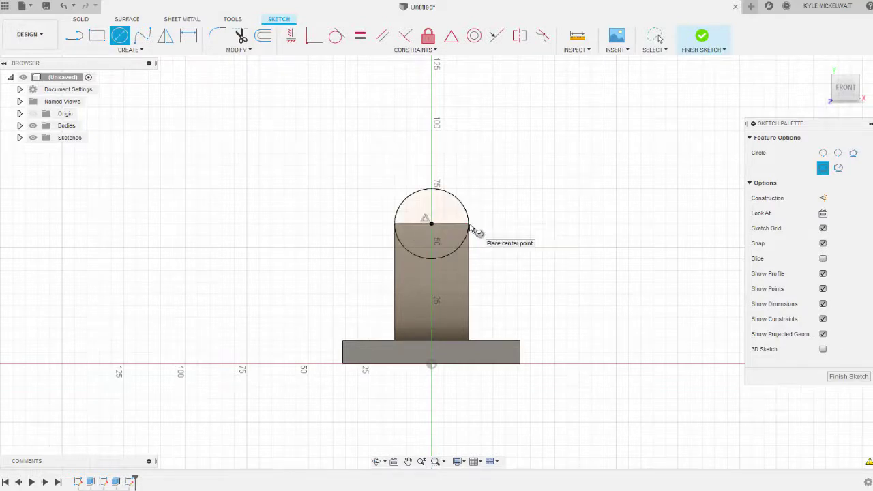
pyautogui.click(702, 37)
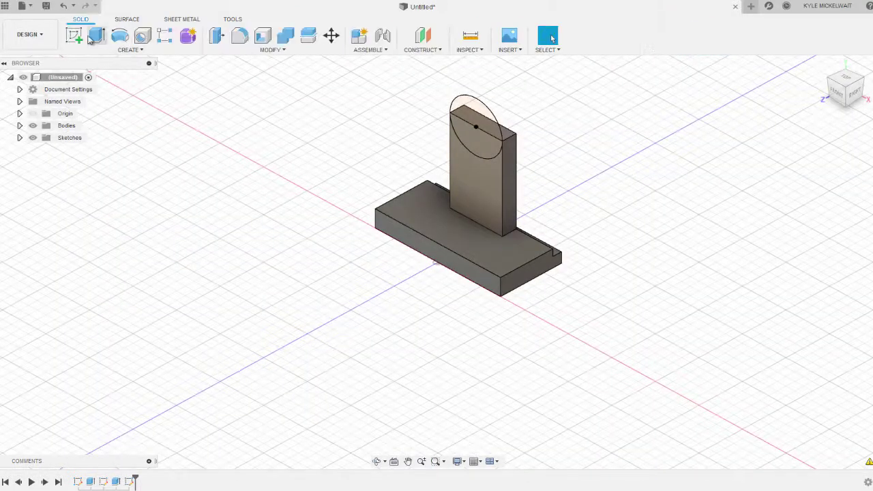
# Extrude both halves of the circle 13 mm backward with a Join operation, forming the rounded boss
pyautogui.click(96, 38)
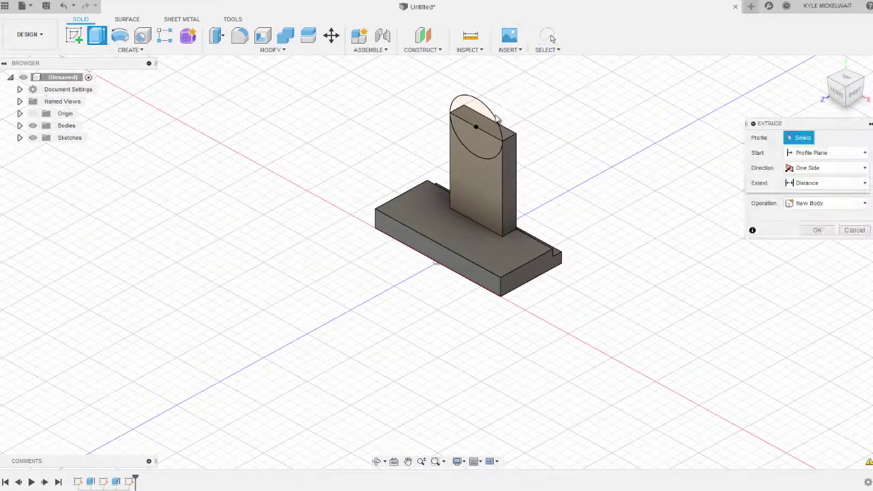
pyautogui.click(471, 122)
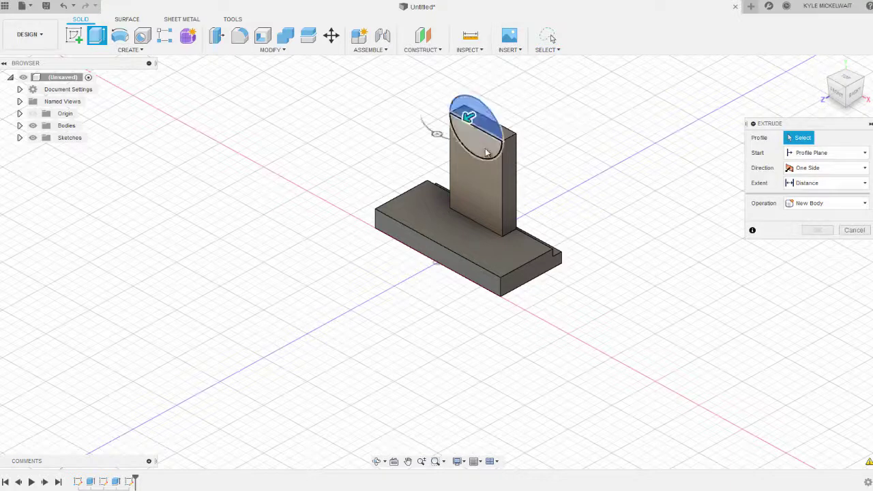
pyautogui.click(485, 149)
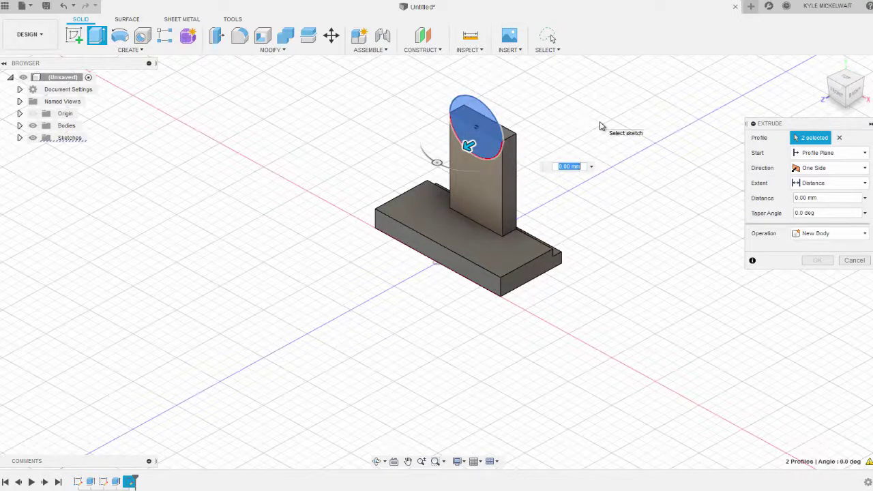
pyautogui.write('13')
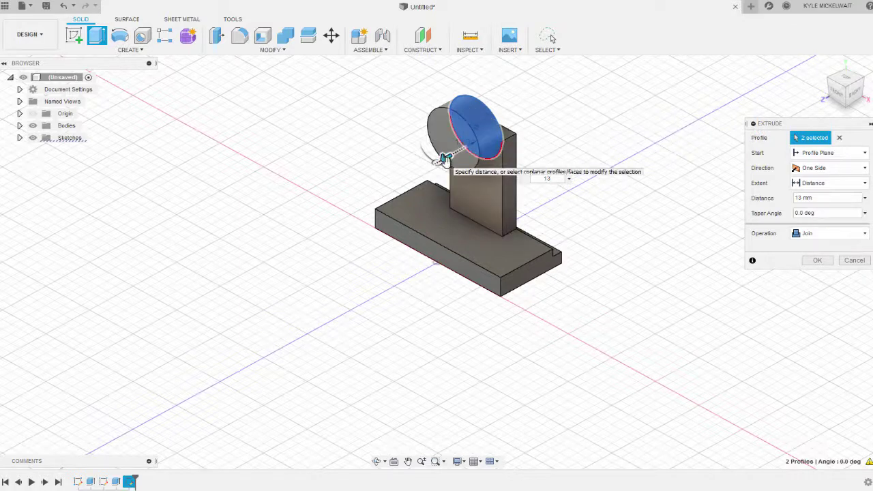
pyautogui.moveTo(463, 155); pyautogui.dragTo(501, 135)
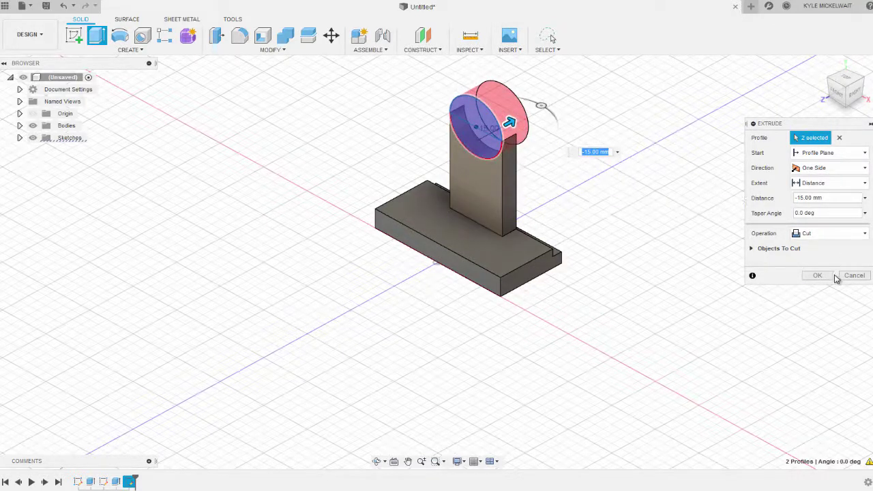
pyautogui.click(864, 234)
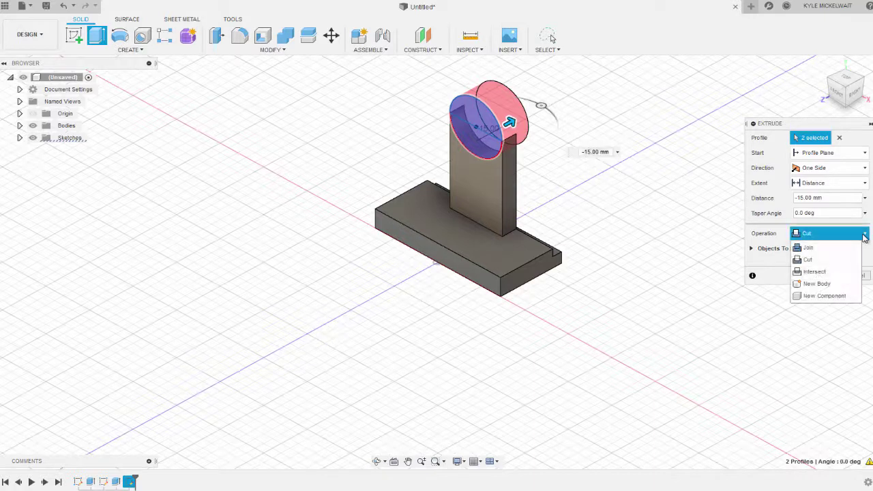
pyautogui.click(823, 250)
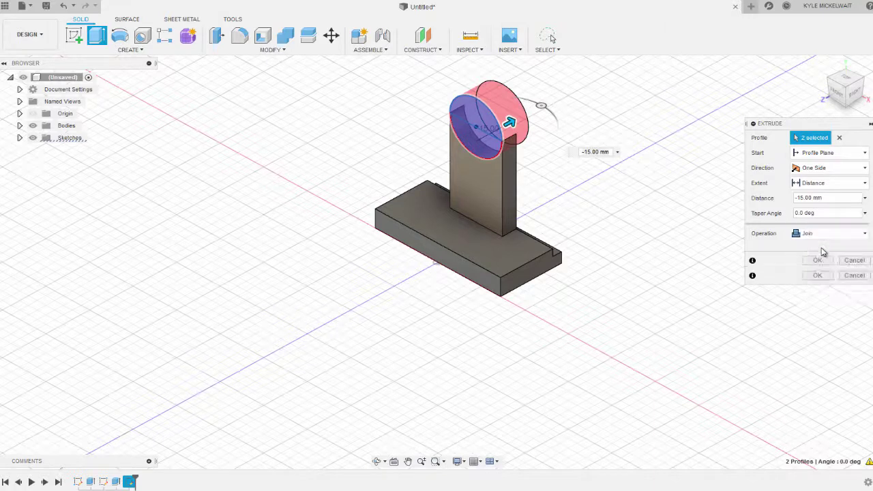
pyautogui.click(590, 151)
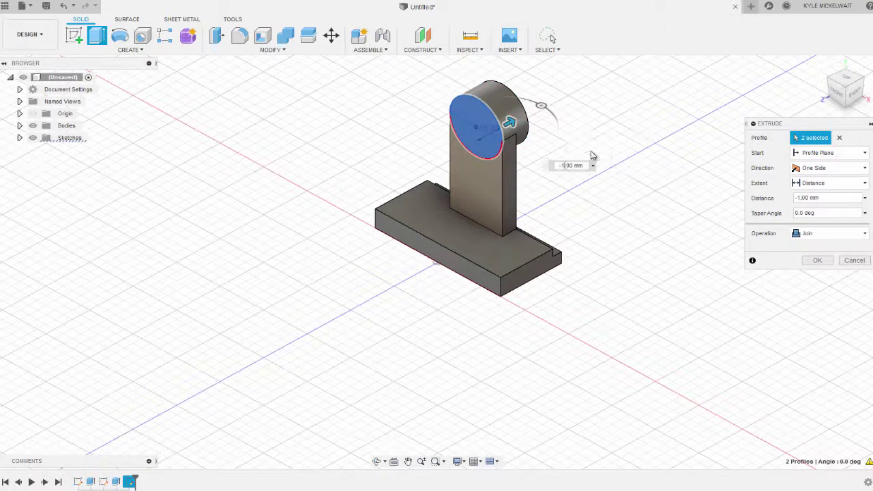
pyautogui.press('BackSpace')
pyautogui.write('3')
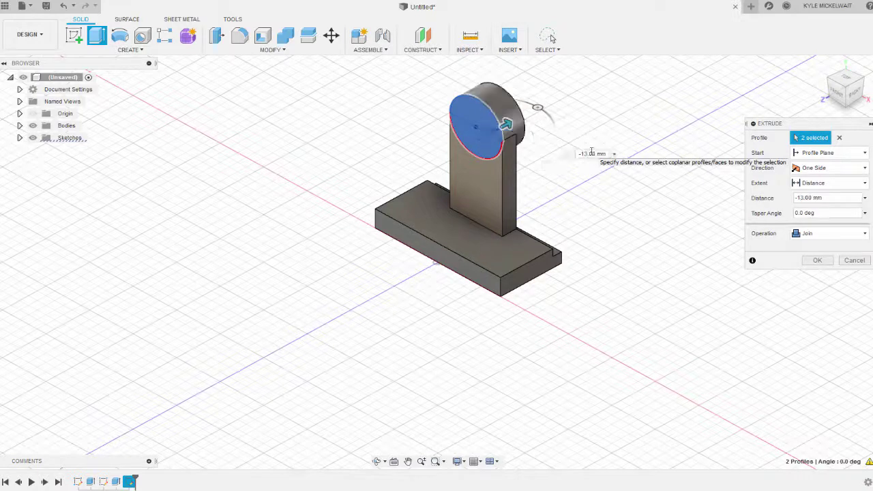
pyautogui.click(819, 261)
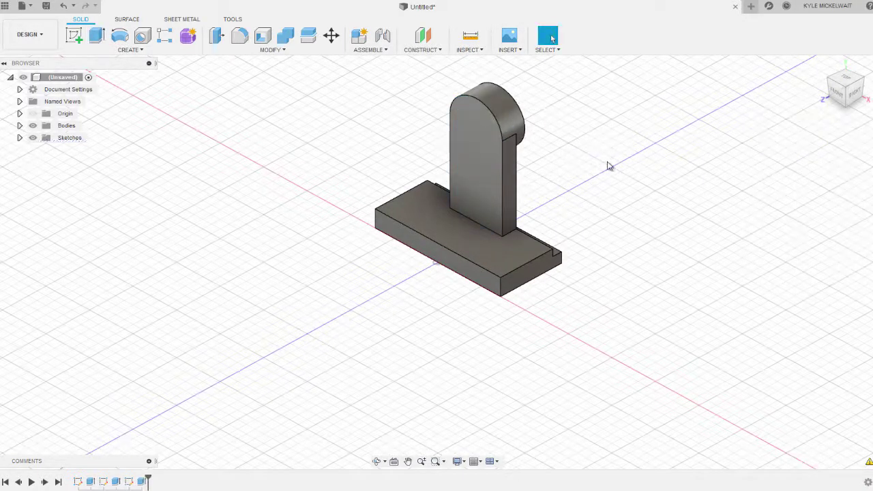
pyautogui.hotkey('alt', 'Tab')
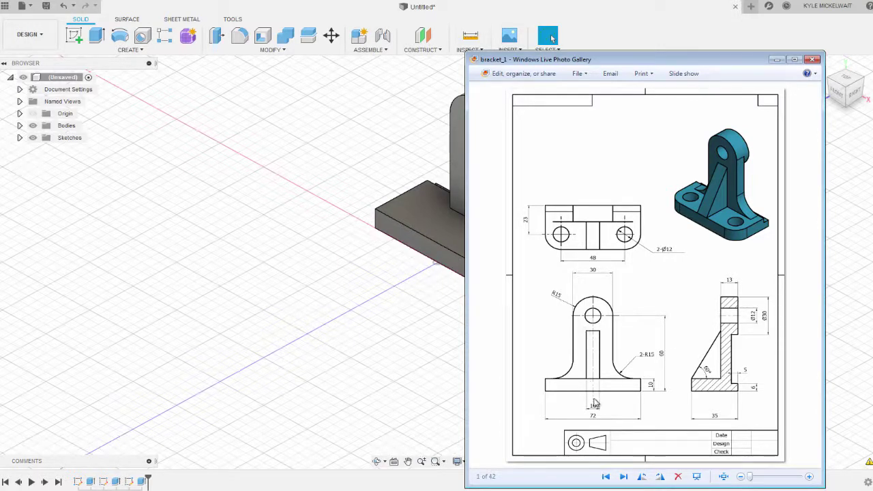
# Return to the model and start a new sketch on the side origin plane
pyautogui.click(248, 90)
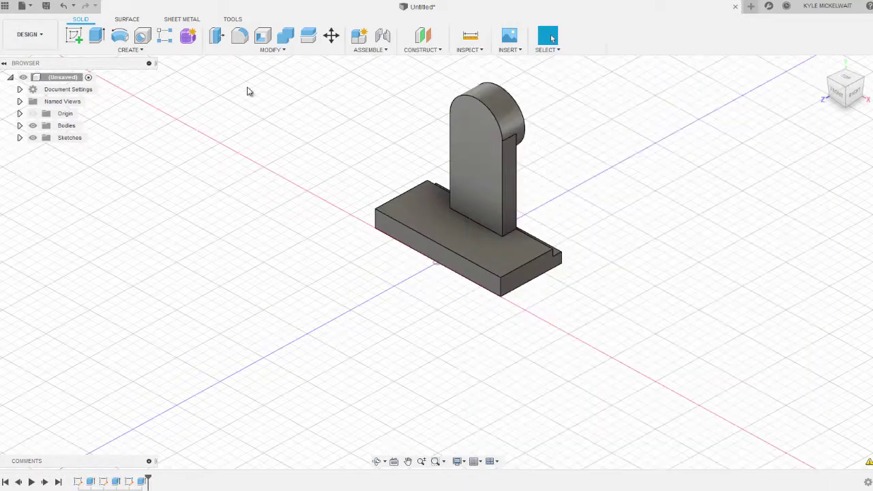
pyautogui.click(74, 34)
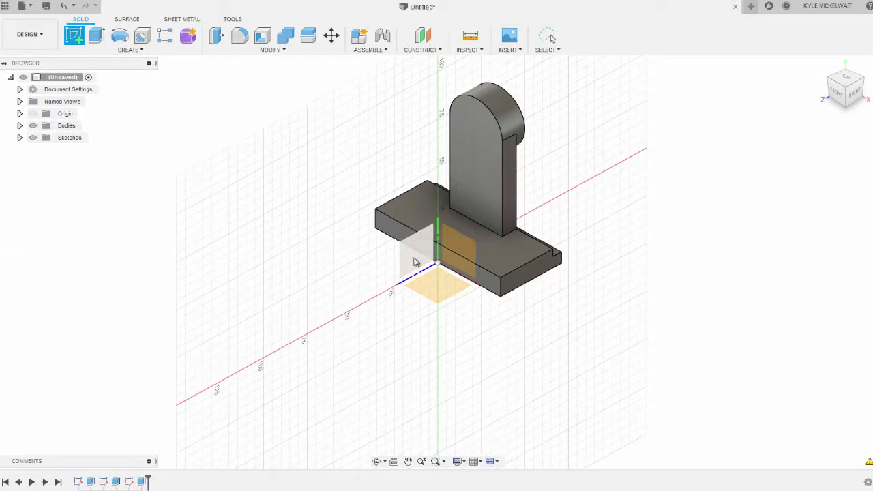
pyautogui.click(414, 263)
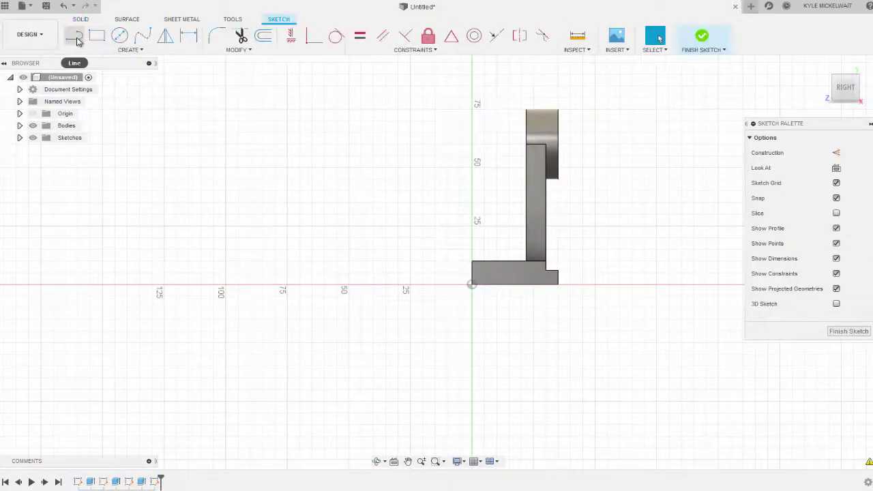
# Draw a sloping line from the base's top corner partway up toward the upright
pyautogui.click(74, 35)
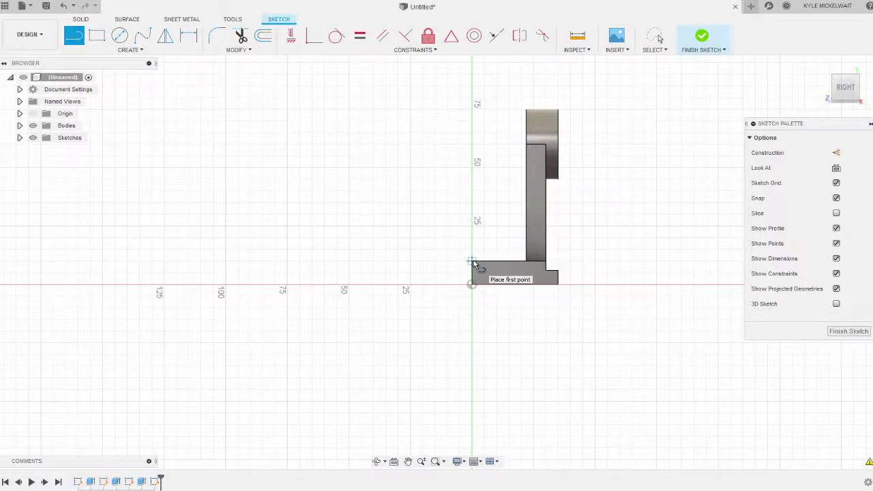
pyautogui.click(472, 261)
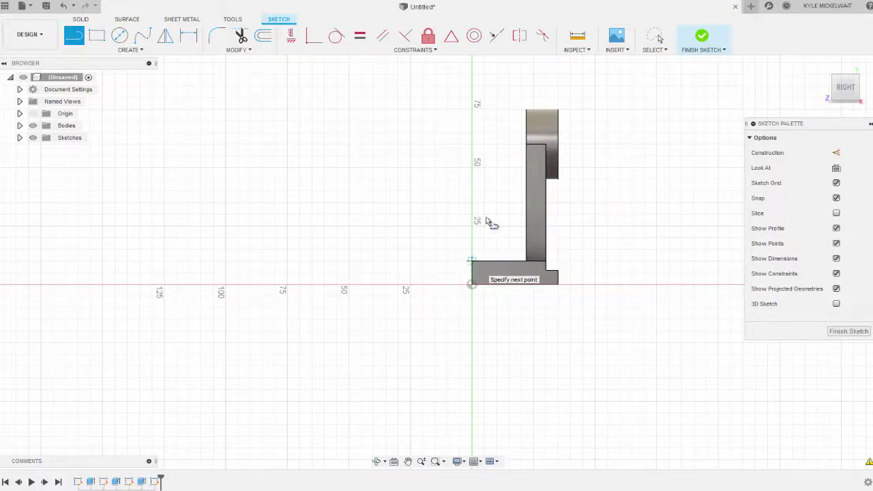
pyautogui.click(515, 176)
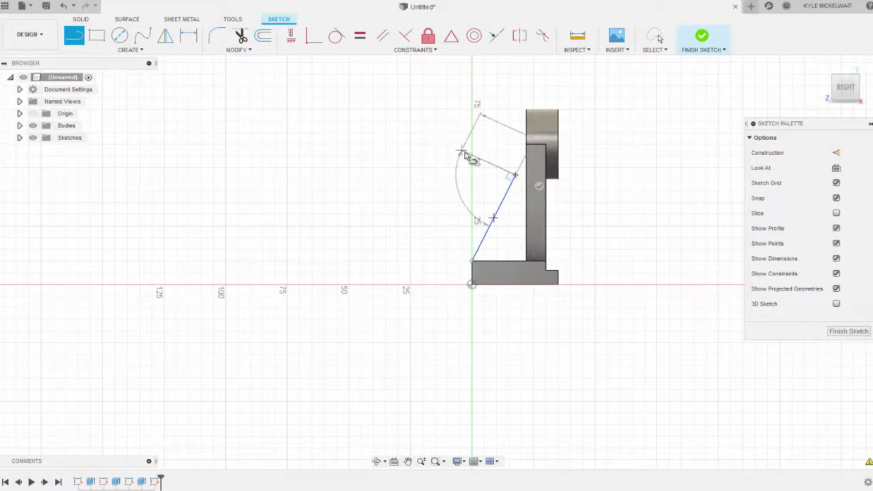
pyautogui.press('Escape')
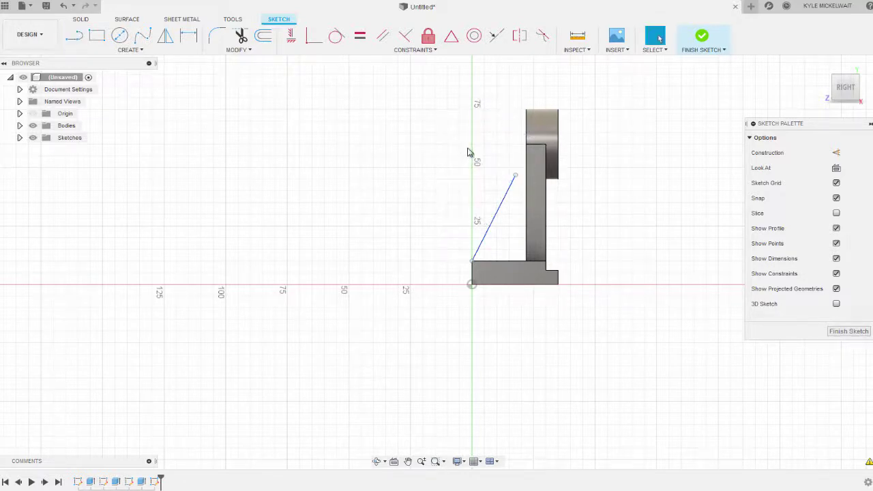
pyautogui.click(189, 37)
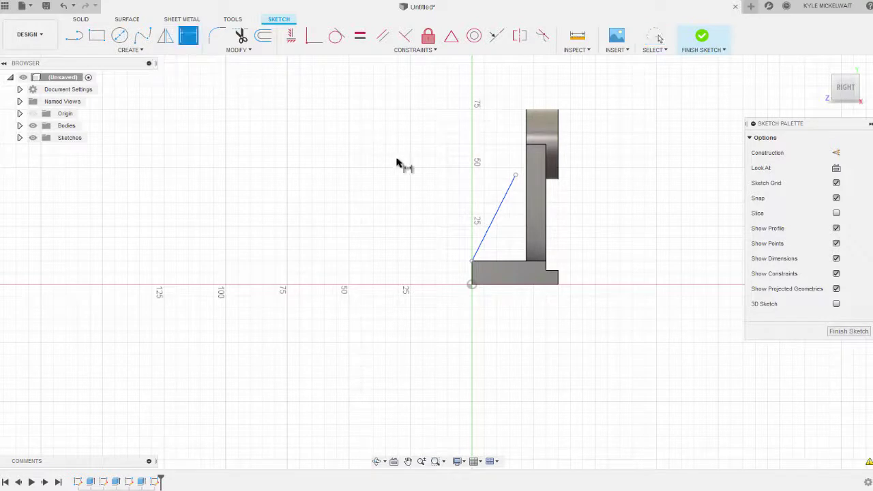
# Dimension the sloping line at 60° to the base's top edge
pyautogui.click(489, 235)
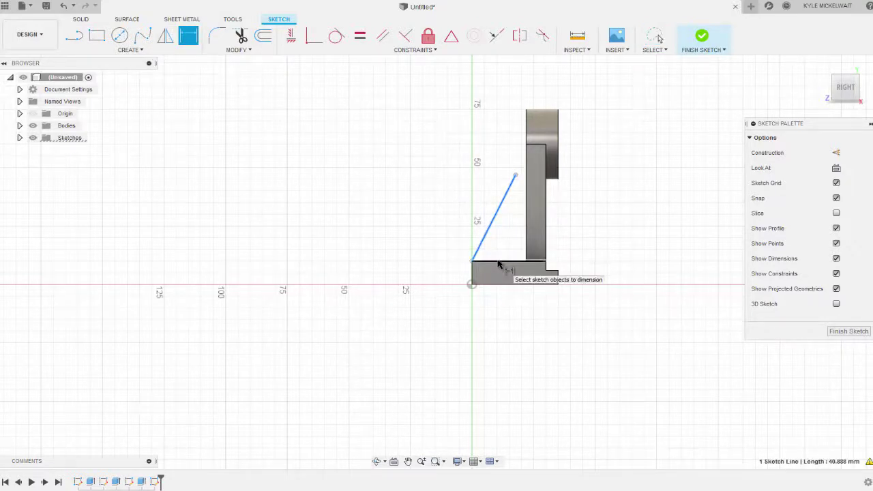
pyautogui.click(503, 259)
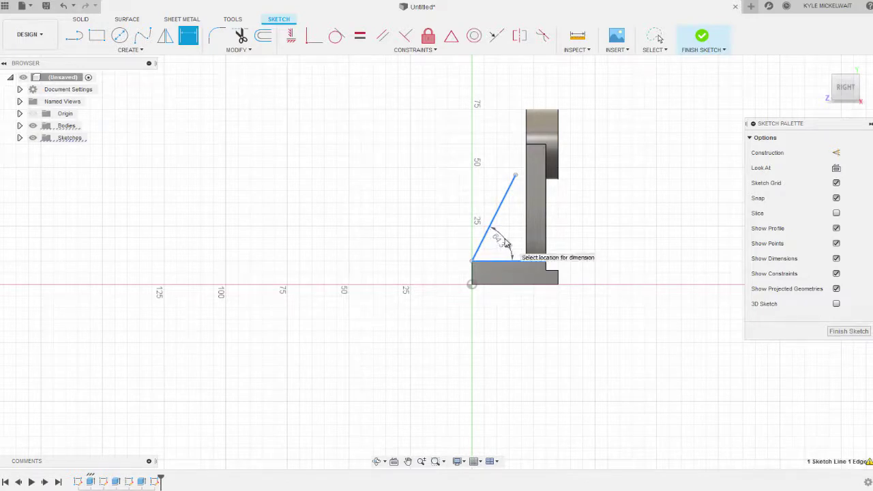
pyautogui.click(505, 243)
pyautogui.write('60')
pyautogui.press('Return')
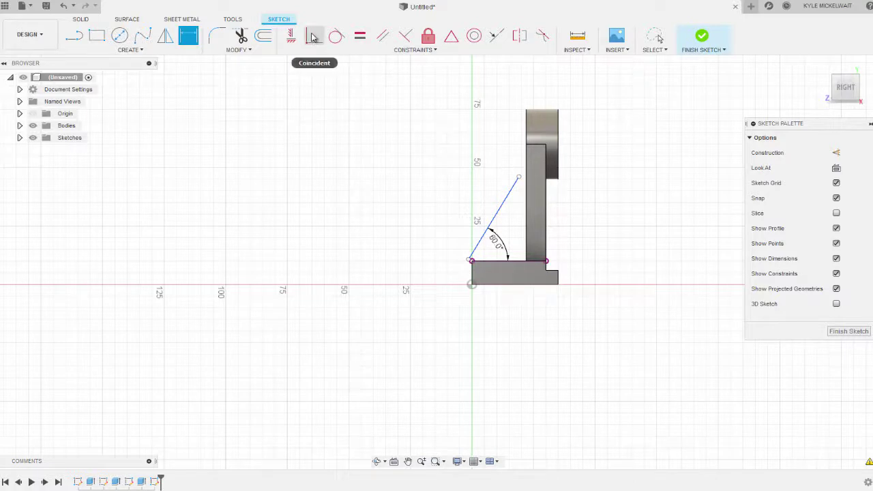
# Make the line's lower end coincident with the base corner and its upper end with the upright
pyautogui.click(313, 37)
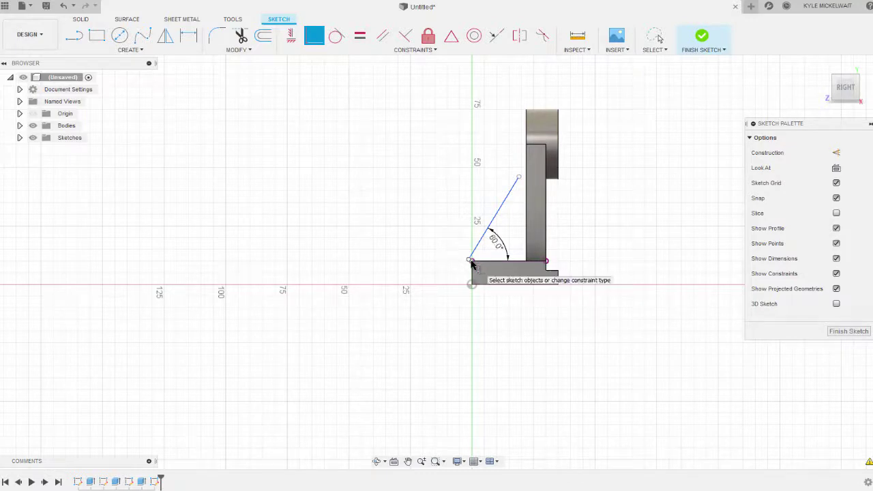
pyautogui.click(471, 262)
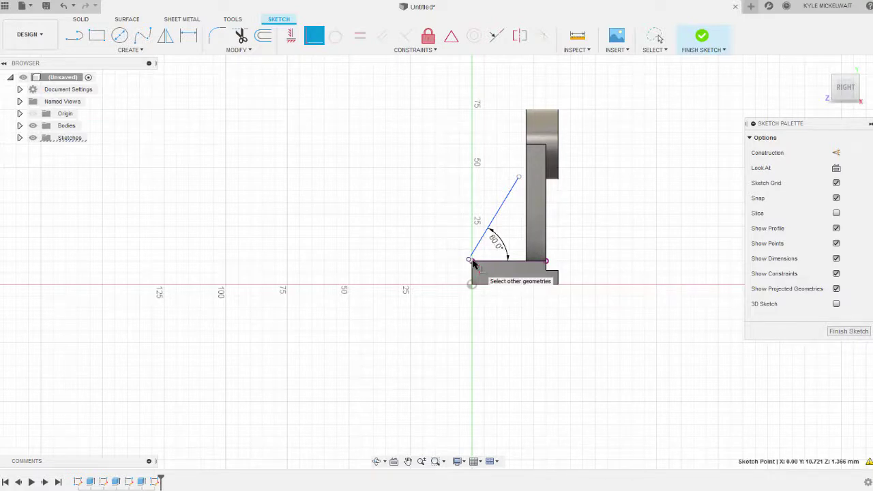
pyautogui.scroll(3, 471, 262)
pyautogui.scroll(1, 472, 264)
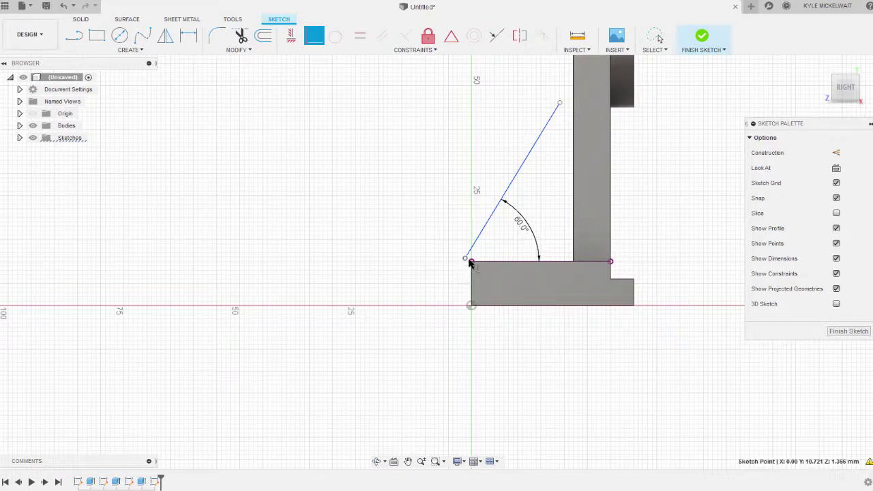
pyautogui.moveTo(473, 265); pyautogui.dragTo(471, 262)
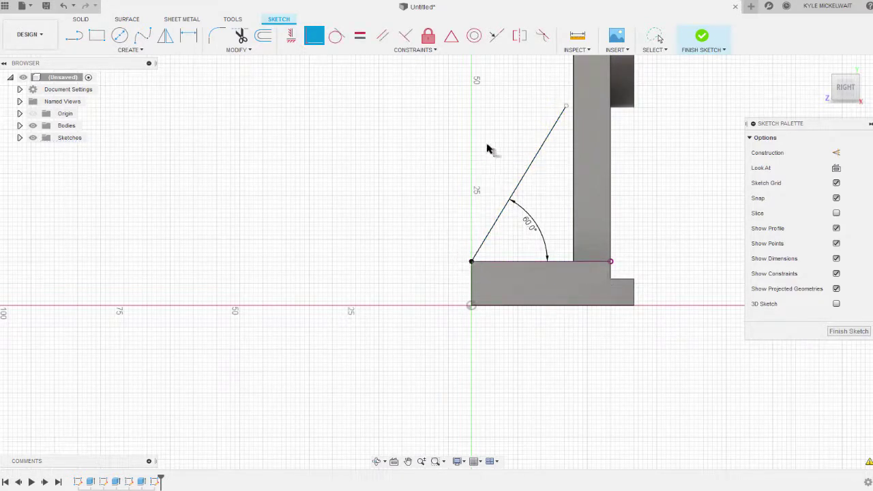
pyautogui.click(566, 107)
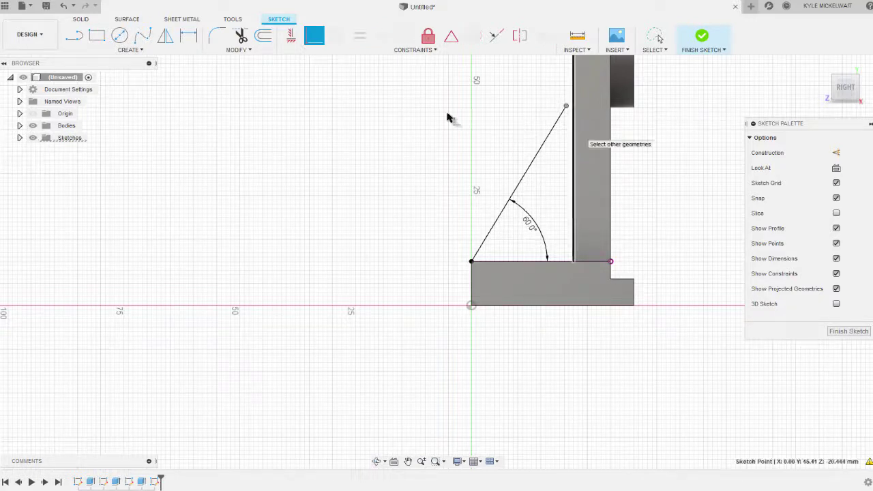
pyautogui.click(574, 136)
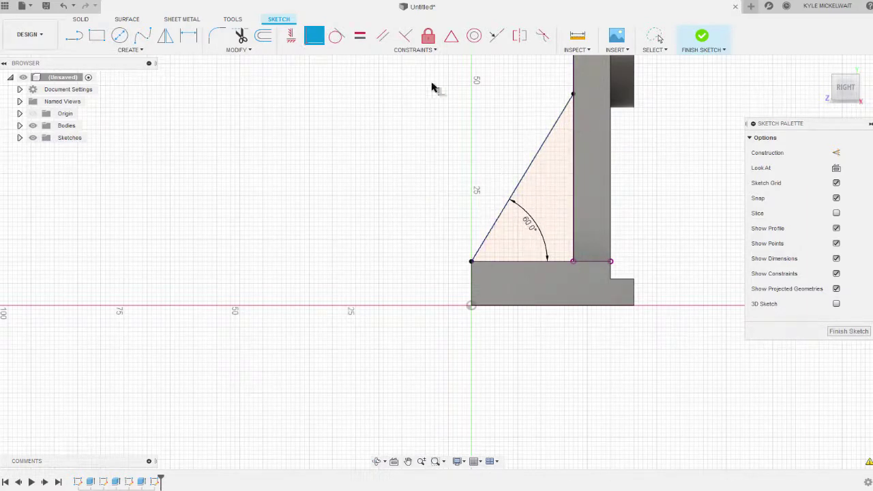
# Extrude the triangular gusset symmetrically, 10 mm half length, joined to the bracket
pyautogui.click(701, 37)
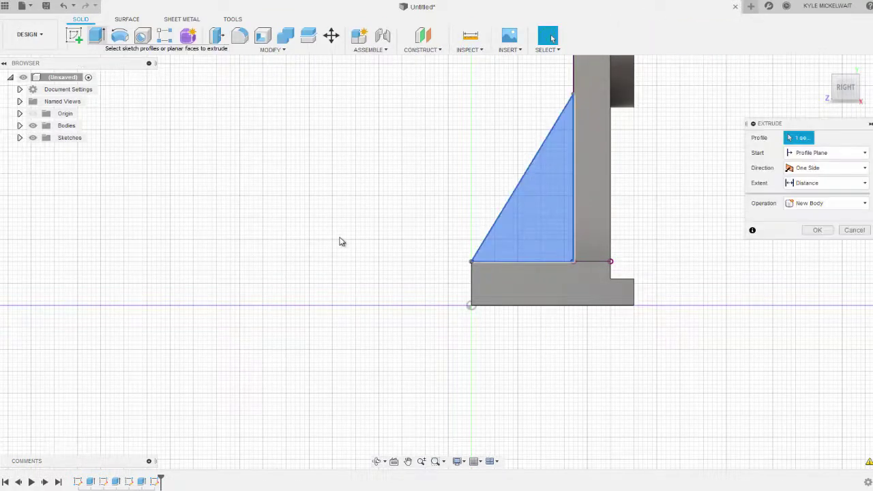
pyautogui.keyDown('shift'); pyautogui.moveTo(339, 223); pyautogui.dragTo(370, 241, button='middle'); pyautogui.keyUp('shift')
pyautogui.keyDown('shift'); pyautogui.moveTo(414, 306); pyautogui.dragTo(422, 309, button='middle'); pyautogui.keyUp('shift')
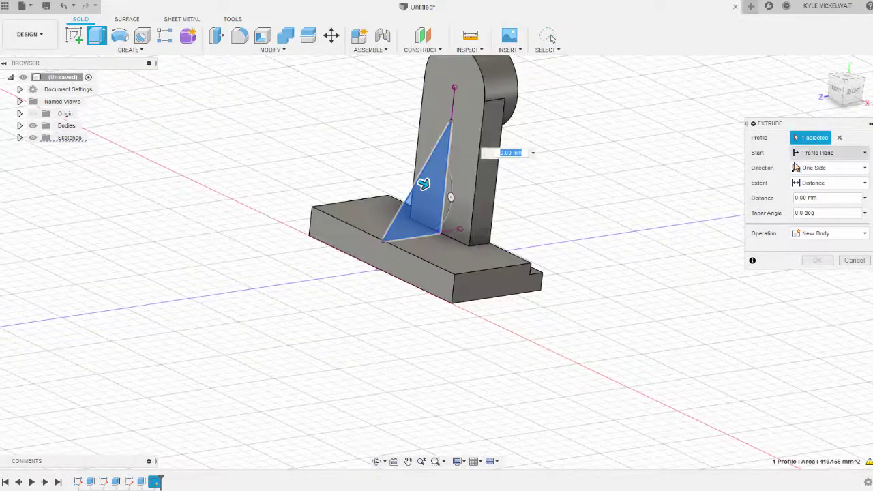
pyautogui.click(865, 170)
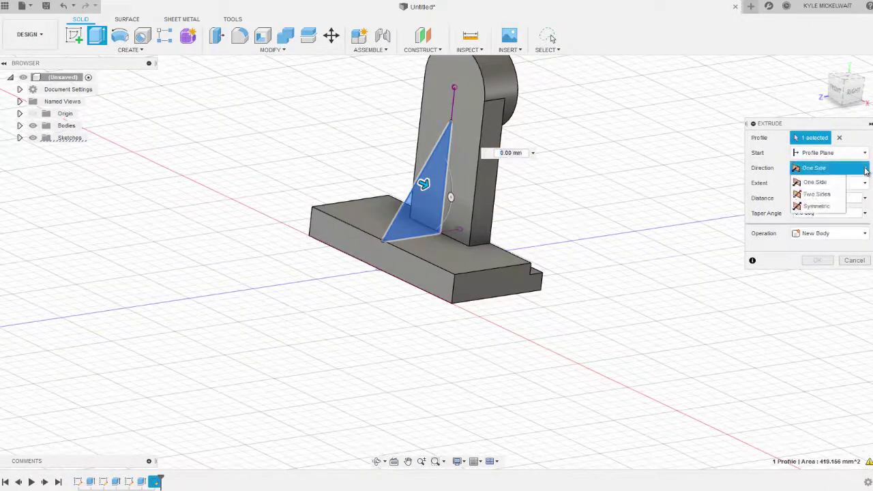
pyautogui.click(825, 203)
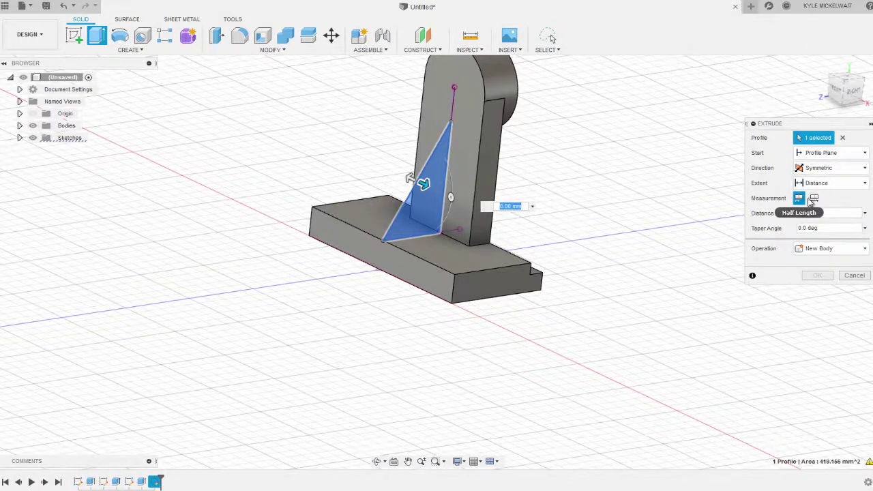
pyautogui.click(815, 197)
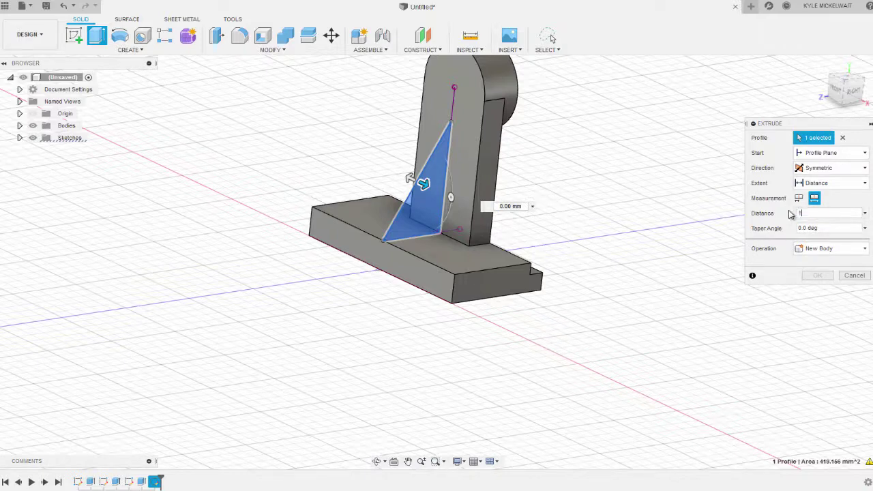
pyautogui.write('10')
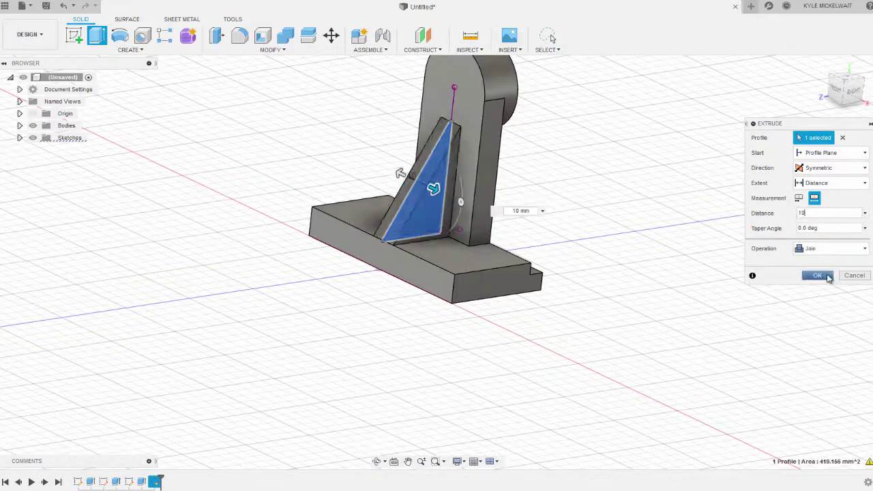
pyautogui.click(826, 274)
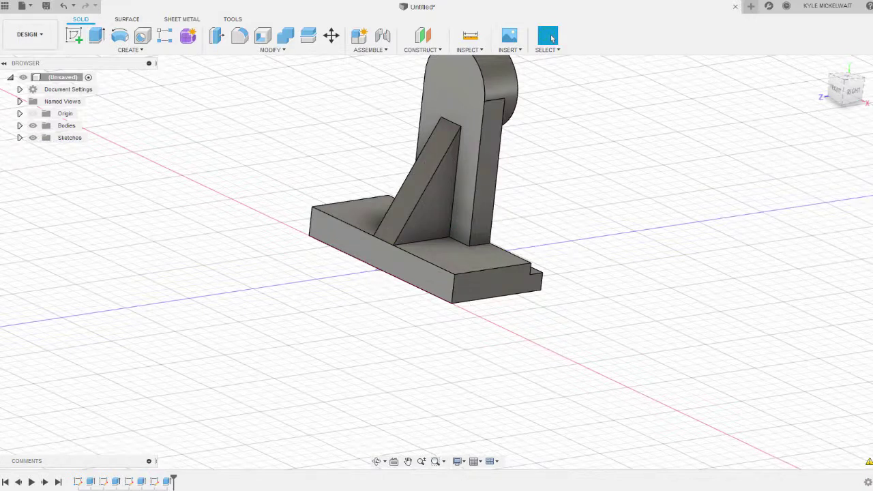
pyautogui.hotkey('alt', 'Tab')
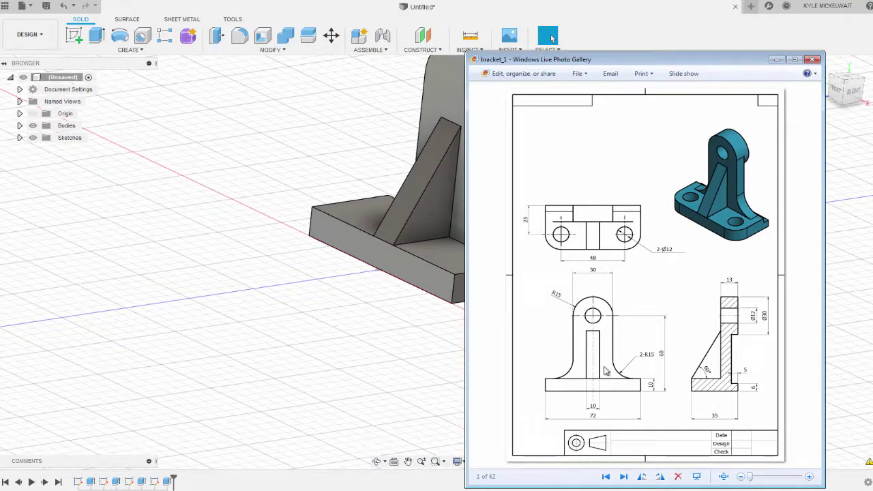
# Switch from the bracket_1 drawing back to the Fusion 360 bracket model
pyautogui.click(214, 123)
# Fillet both inner edges where the upright meets the base with a 15 mm radius
pyautogui.click(239, 35)
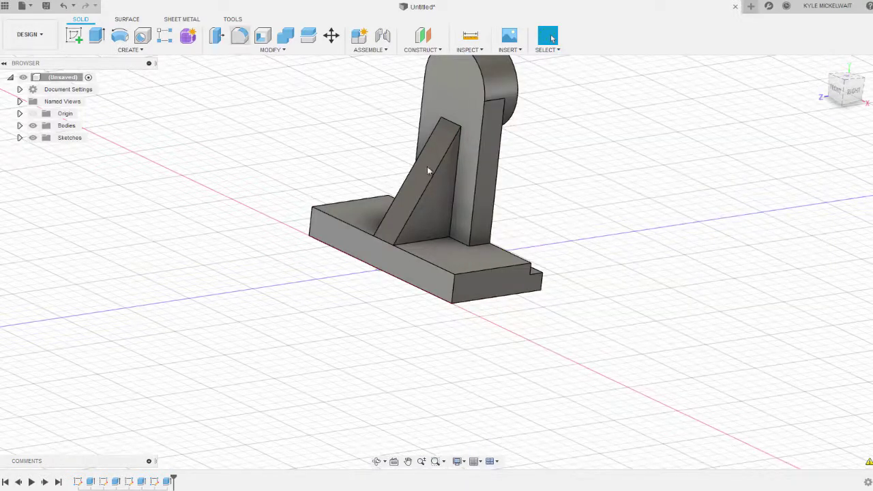
pyautogui.click(481, 244)
pyautogui.keyDown('shift'); pyautogui.moveTo(320, 233); pyautogui.dragTo(362, 263, button='middle'); pyautogui.keyUp('shift')
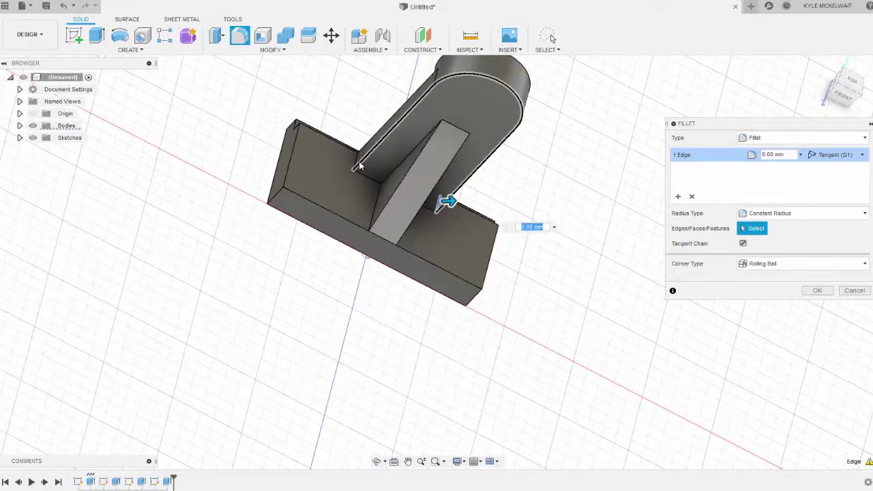
pyautogui.click(356, 162)
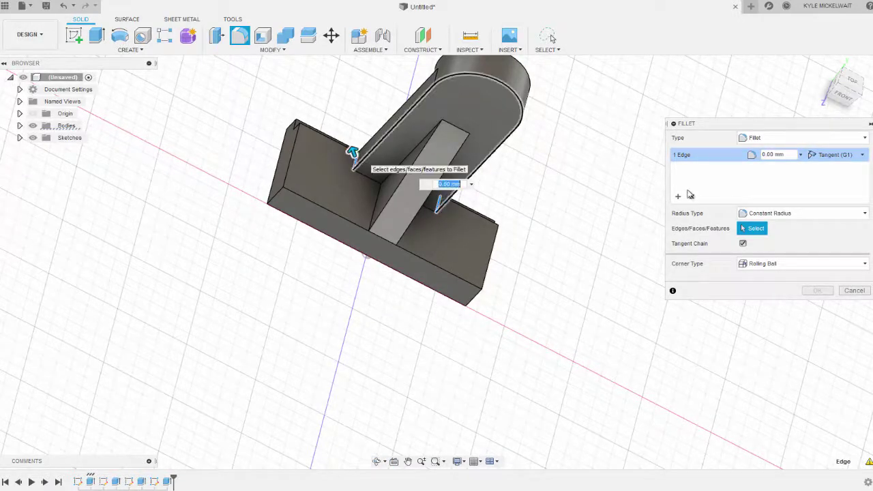
pyautogui.click(354, 160)
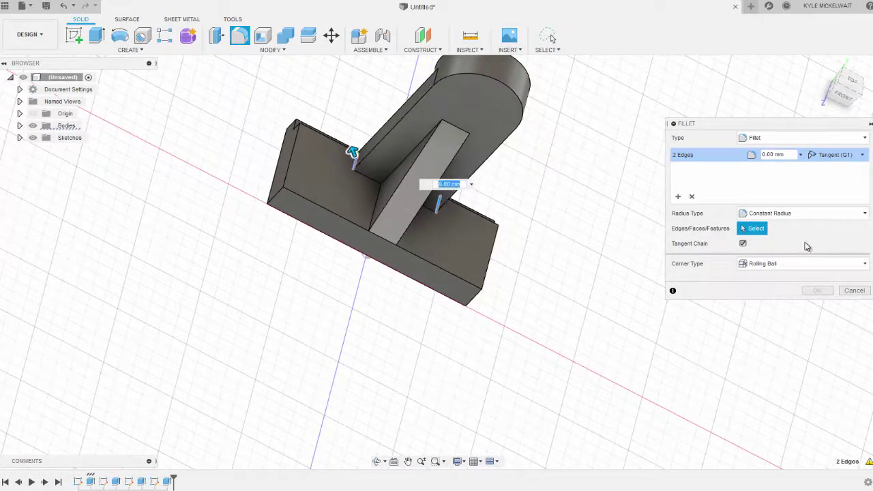
pyautogui.click(784, 154)
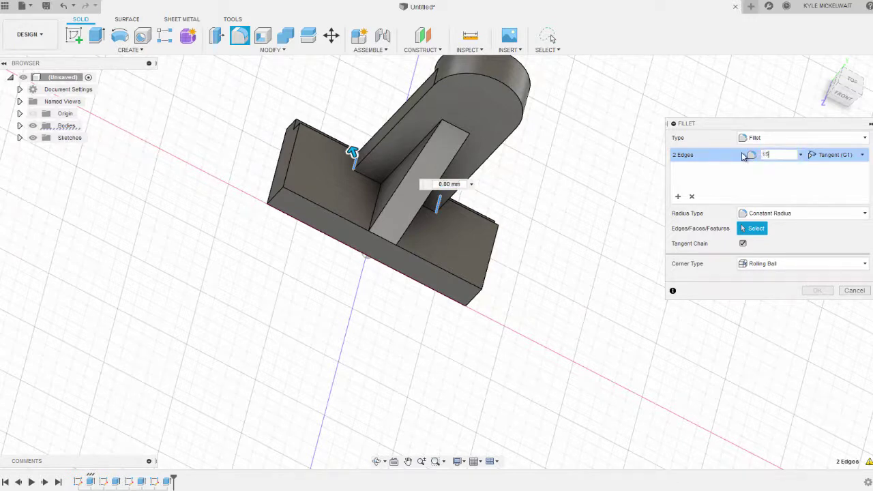
pyautogui.click(816, 290)
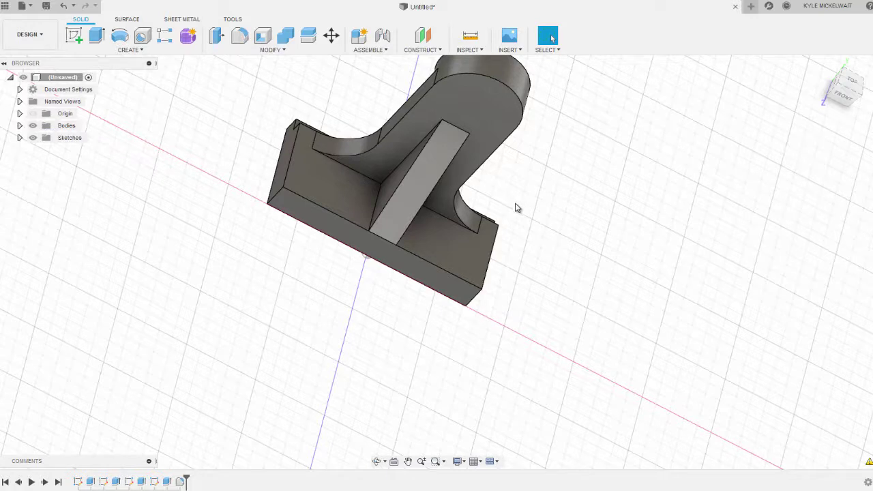
# Bring up the bracket_1 drawing to check the two Ø12 holes 48 mm apart
pyautogui.hotkey('alt', 'Tab')
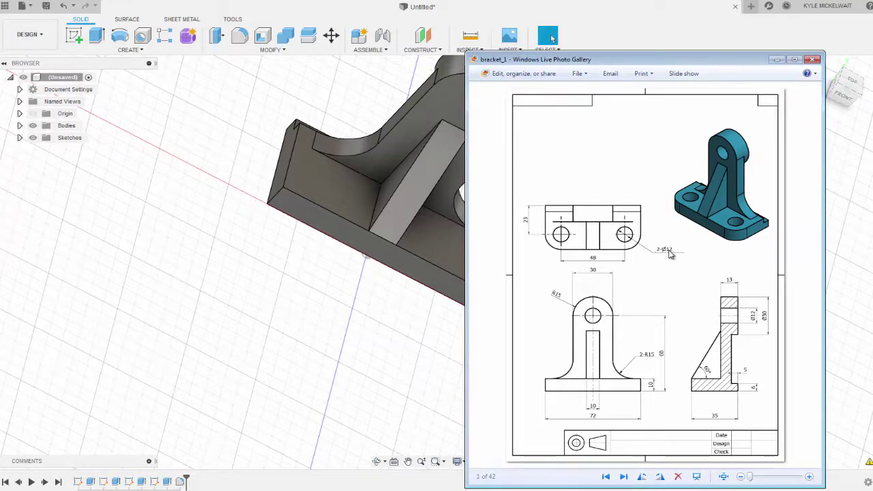
# Start a sketch on the base's top face and draw a horizontal line across it
pyautogui.click(395, 326)
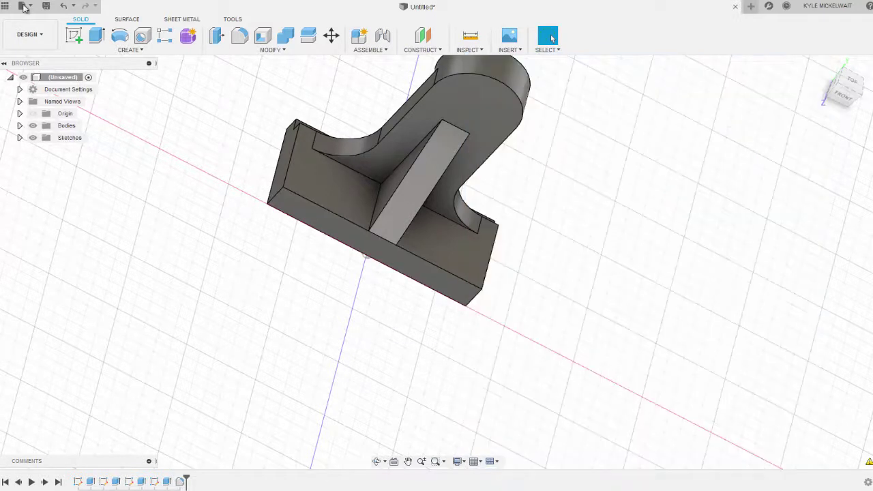
pyautogui.click(74, 34)
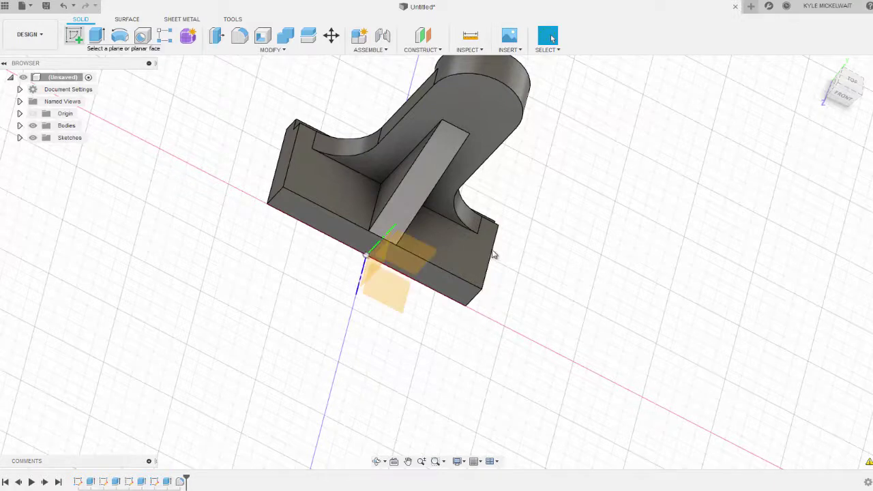
pyautogui.click(450, 237)
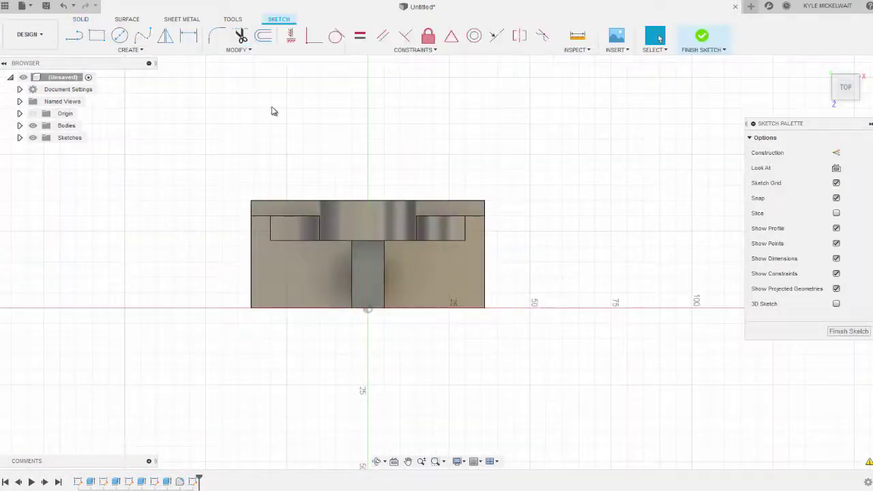
pyautogui.press('l')
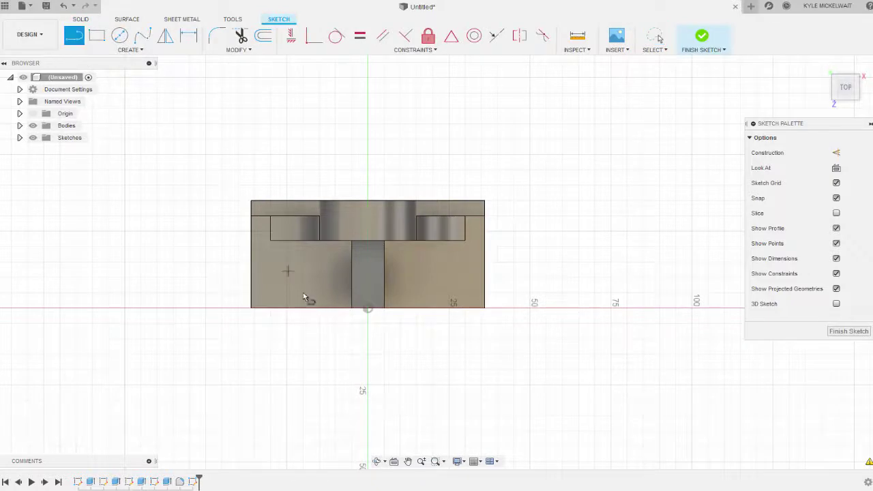
pyautogui.click(291, 273)
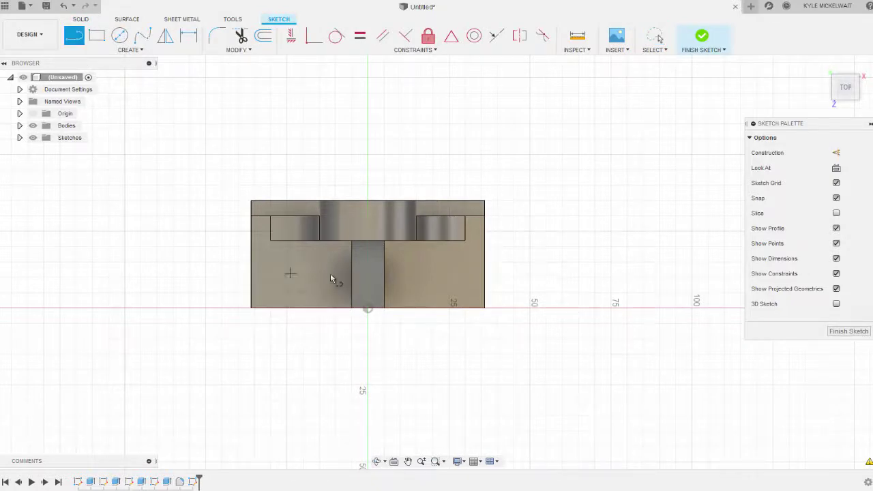
pyautogui.click(430, 273)
# Dimension the line's length to 48 mm
pyautogui.click(188, 40)
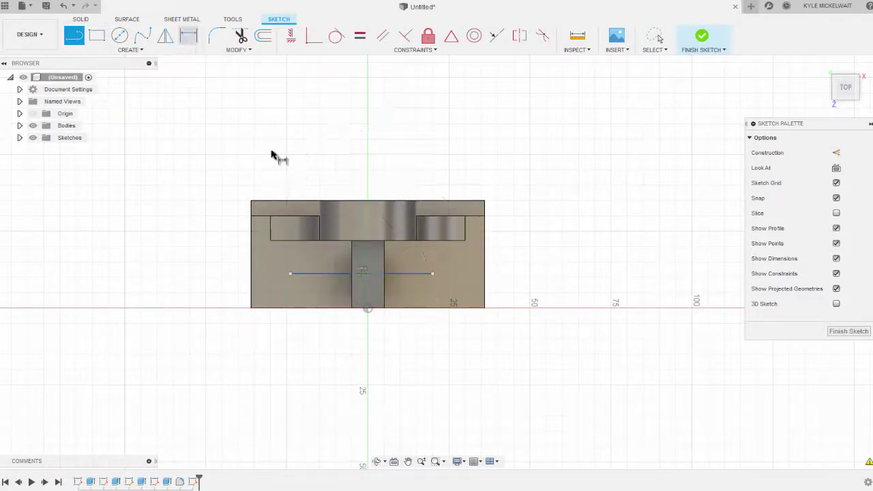
pyautogui.click(316, 274)
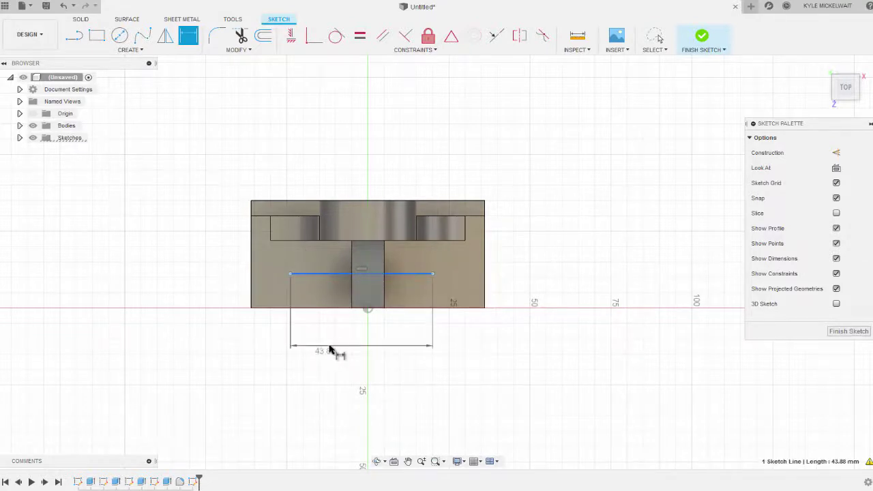
pyautogui.click(329, 348)
pyautogui.write('48')
pyautogui.press('Return')
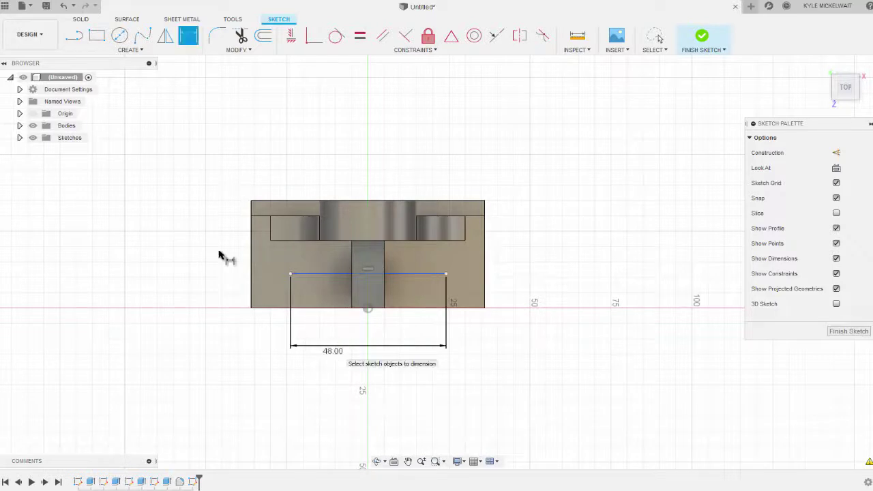
# Locate the line 23 mm from the base's top edge and 12 mm from its left edge
pyautogui.click(285, 202)
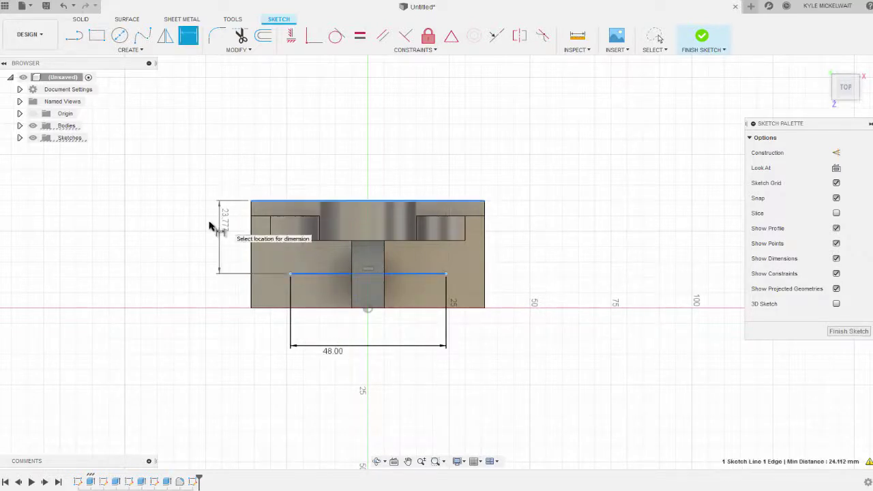
pyautogui.click(211, 226)
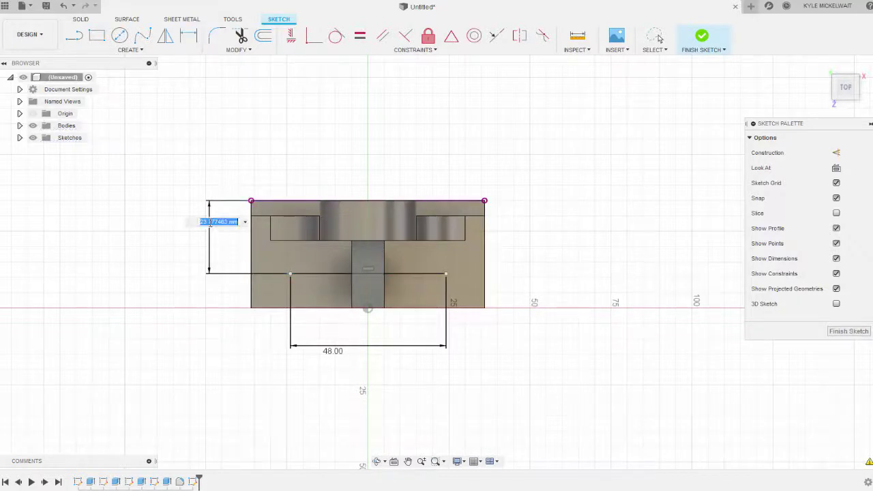
pyautogui.press('Return')
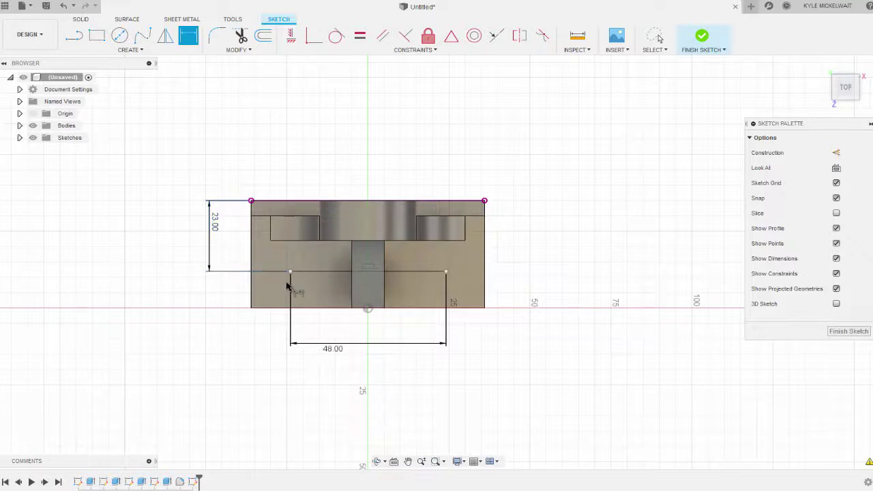
pyautogui.click(250, 273)
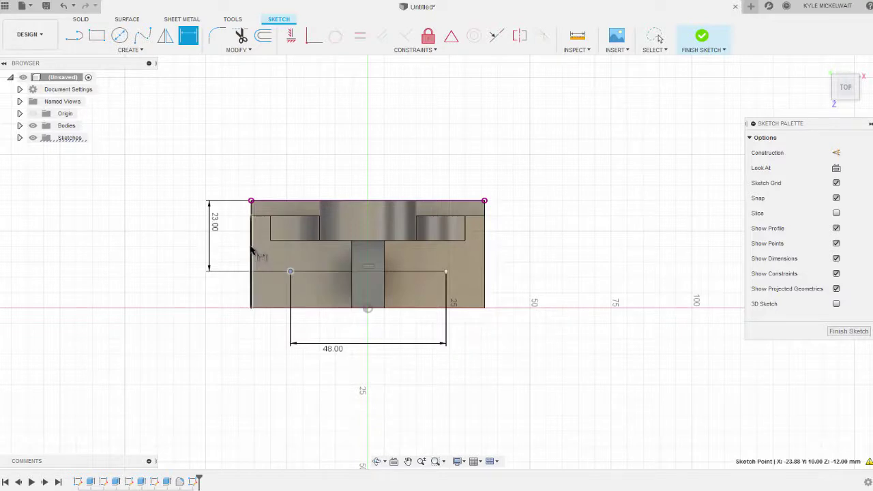
pyautogui.click(250, 254)
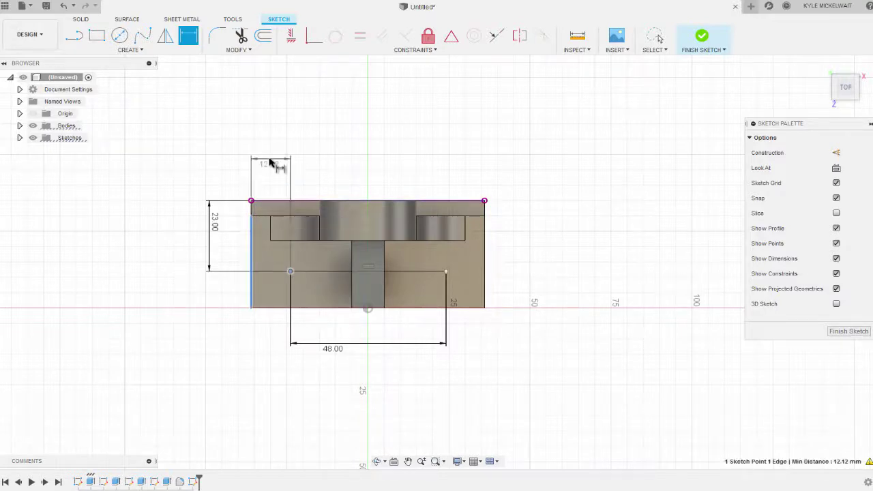
pyautogui.click(271, 163)
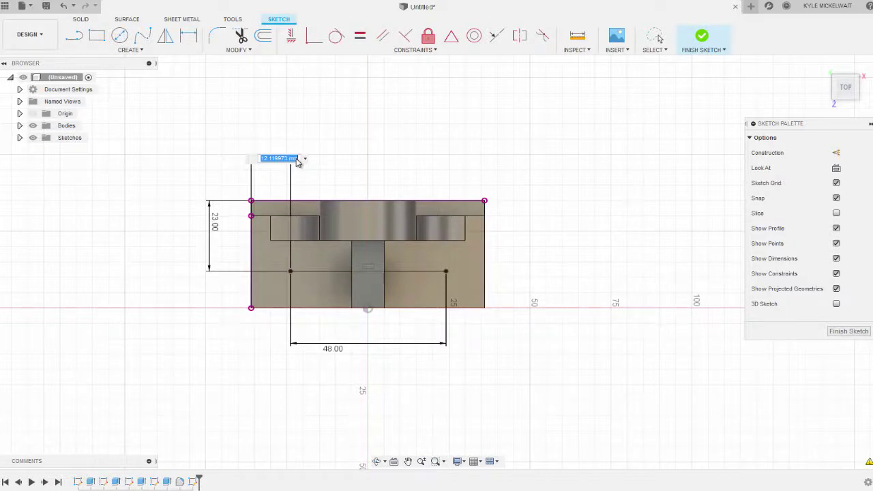
pyautogui.write('1')
pyautogui.press('Return')
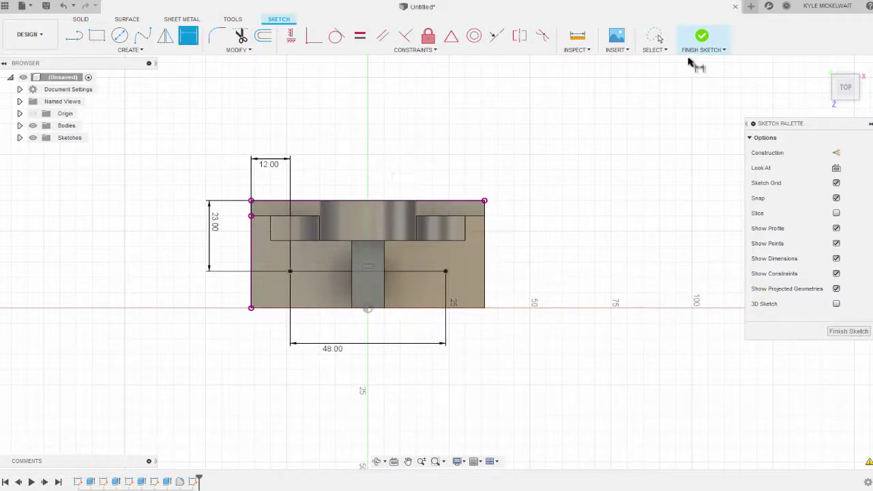
pyautogui.press('Escape')
# Cut two 12 mm holes, 25 mm deep, at both ends of the sketch line
pyautogui.keyDown('shift'); pyautogui.moveTo(442, 98); pyautogui.dragTo(66, 94, button='middle'); pyautogui.keyUp('shift')
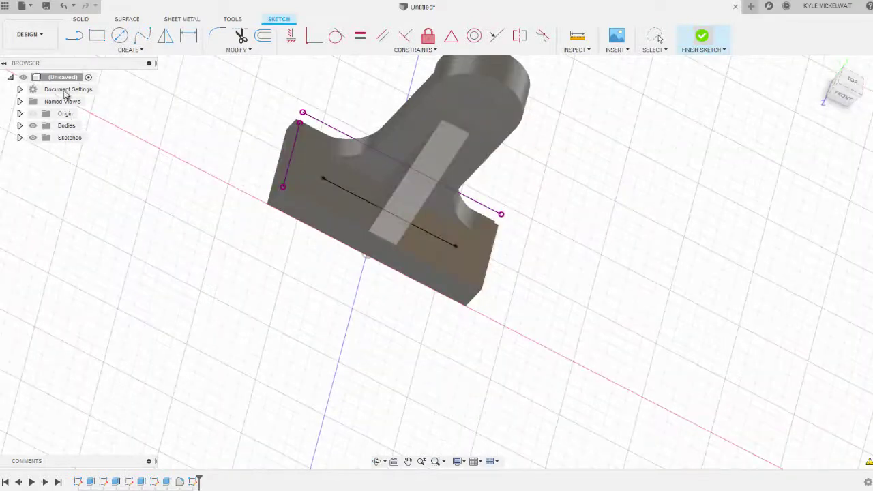
pyautogui.click(702, 36)
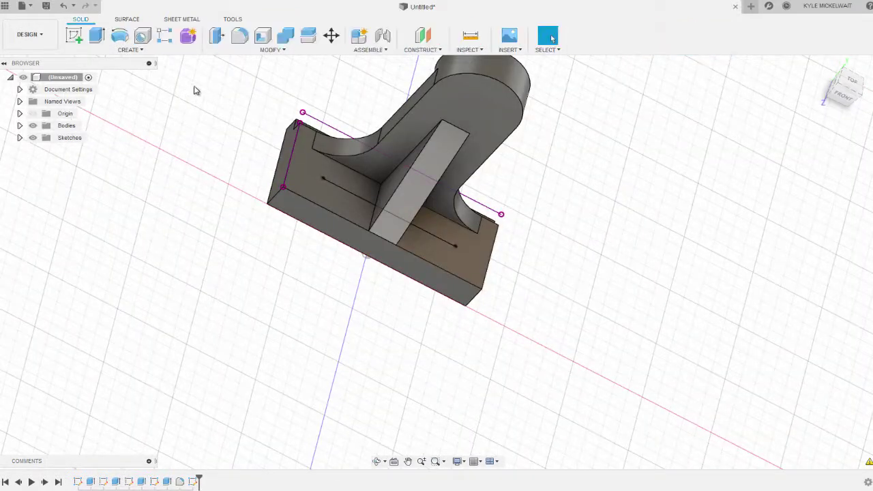
pyautogui.click(144, 37)
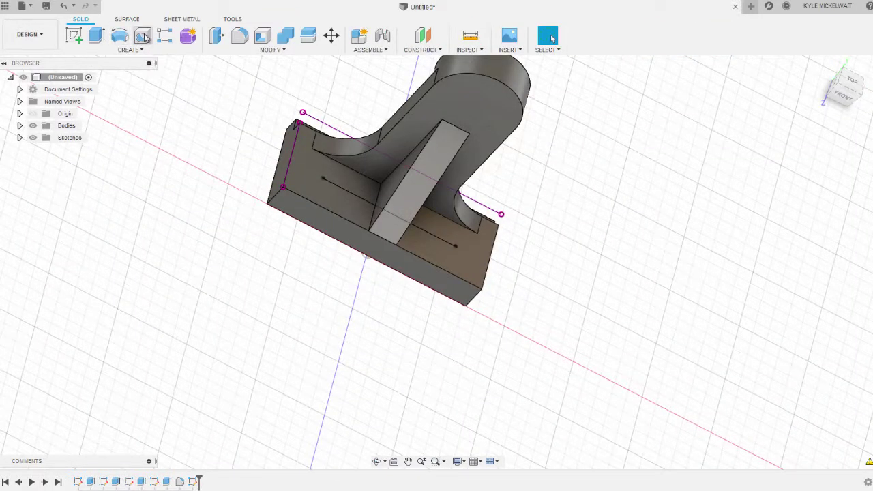
pyautogui.click(322, 178)
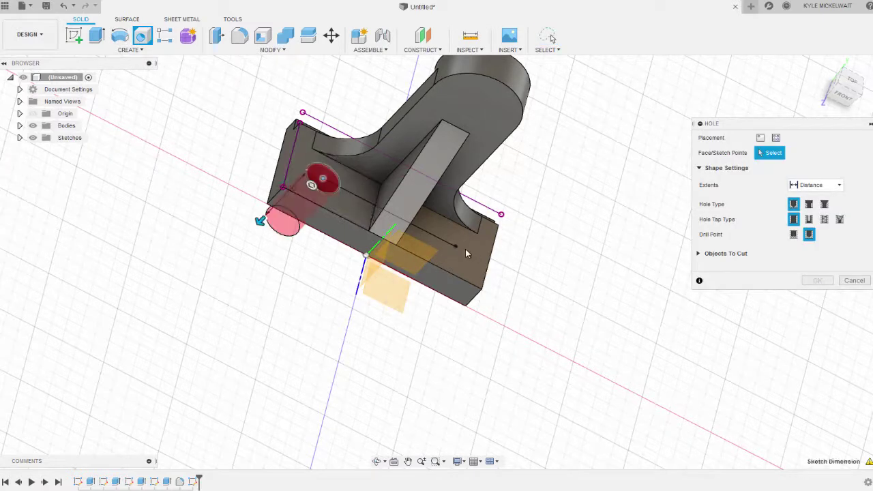
pyautogui.click(455, 246)
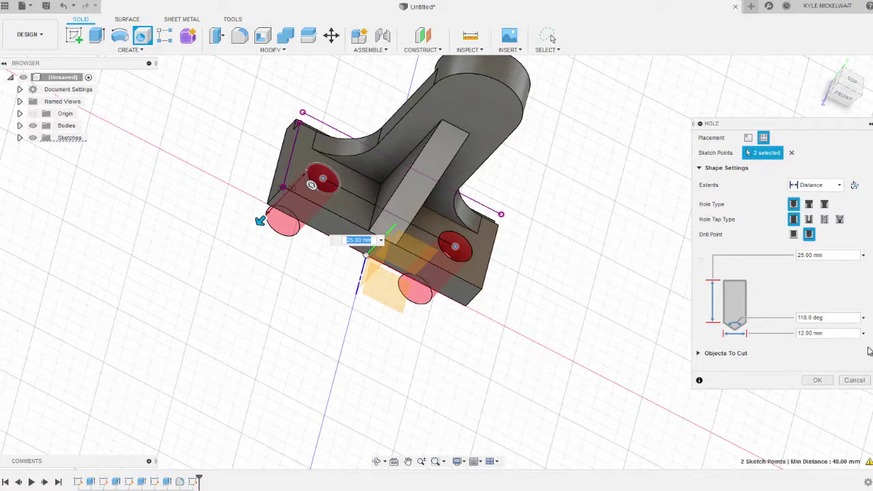
pyautogui.click(827, 342)
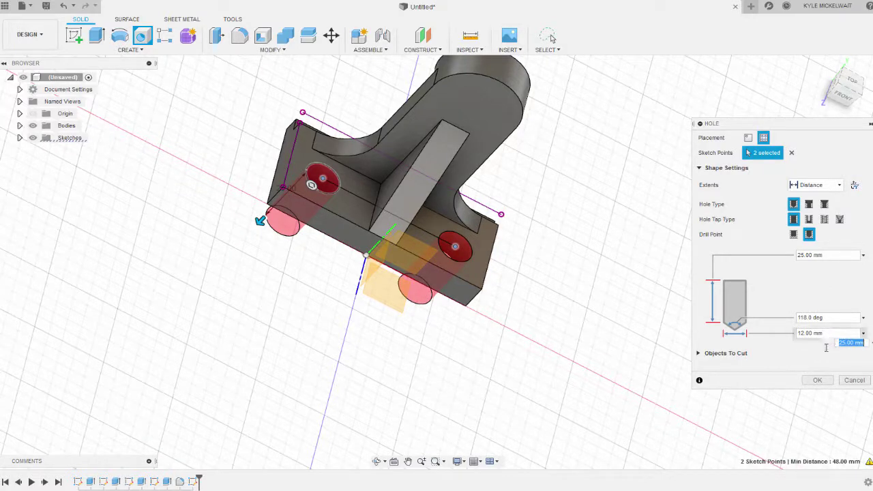
pyautogui.click(817, 380)
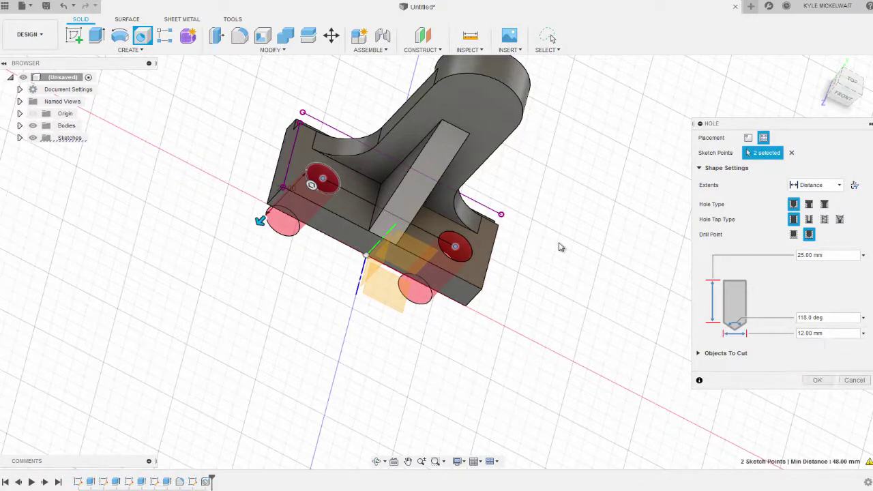
# Fillet the base's two outer vertical corner edges with a 10 mm radius
pyautogui.click(242, 38)
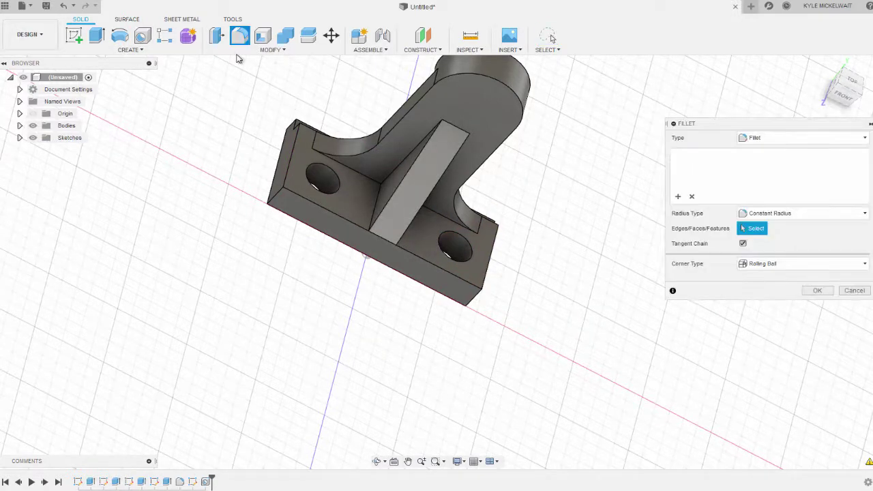
pyautogui.click(273, 195)
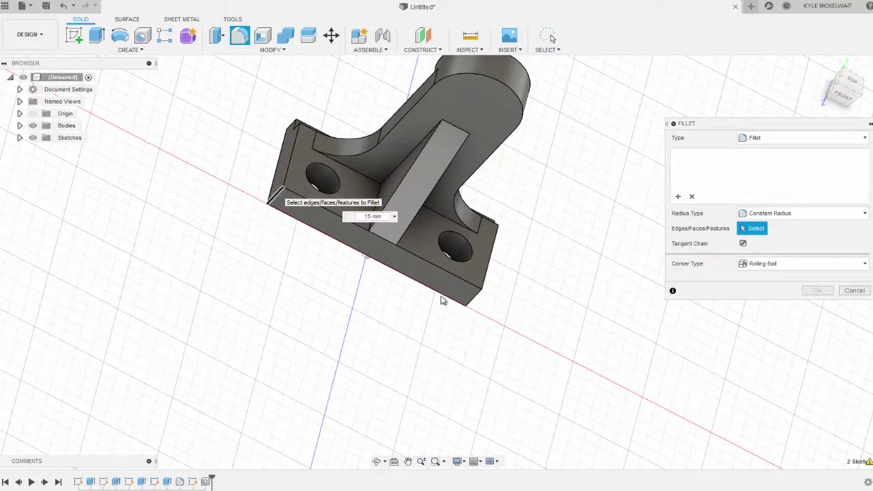
pyautogui.click(477, 301)
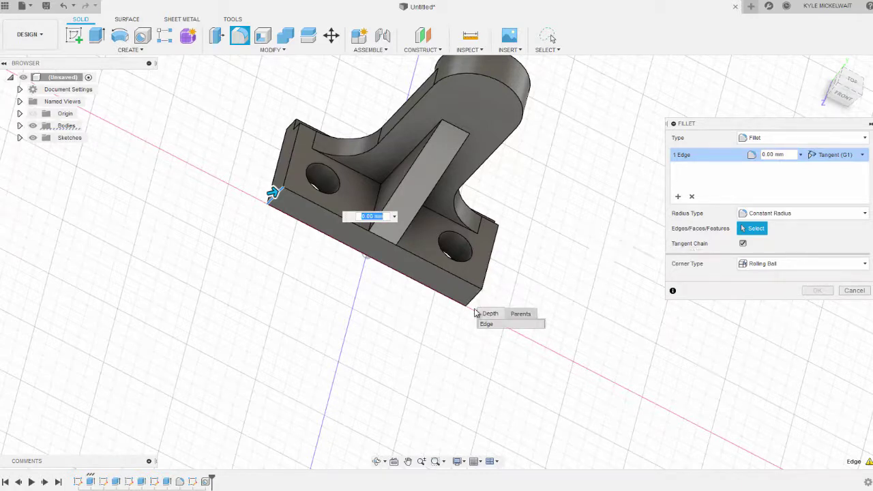
pyautogui.click(475, 300)
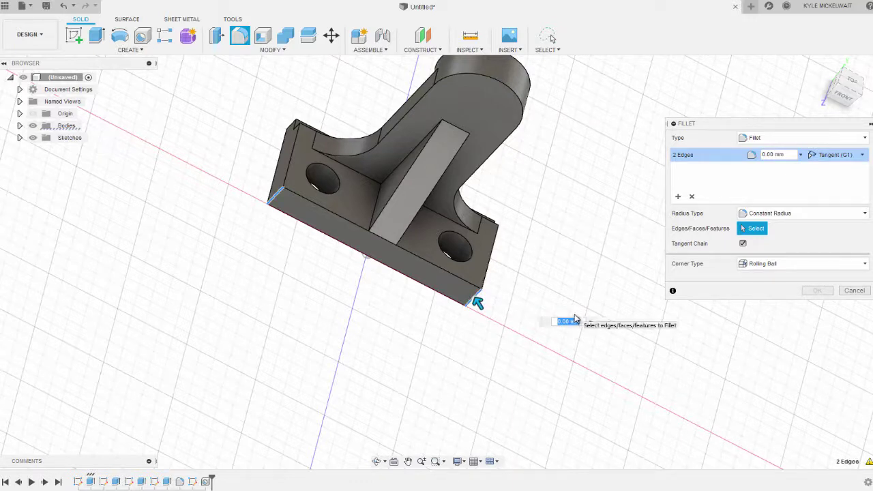
pyautogui.write('10')
pyautogui.press('Return')
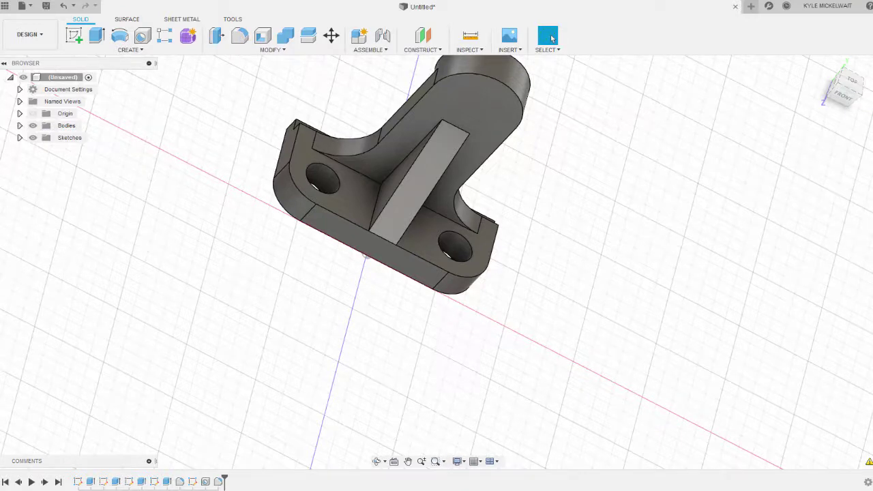
pyautogui.hotkey('alt', 'Tab')
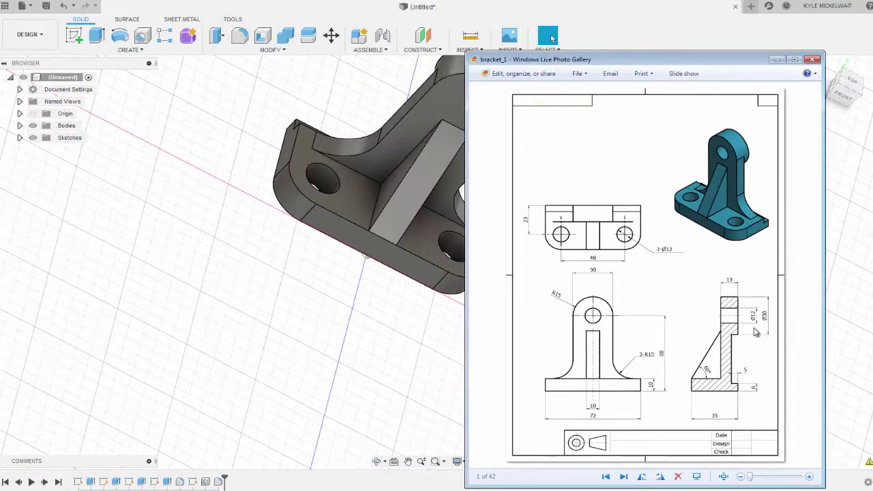
pyautogui.click(360, 302)
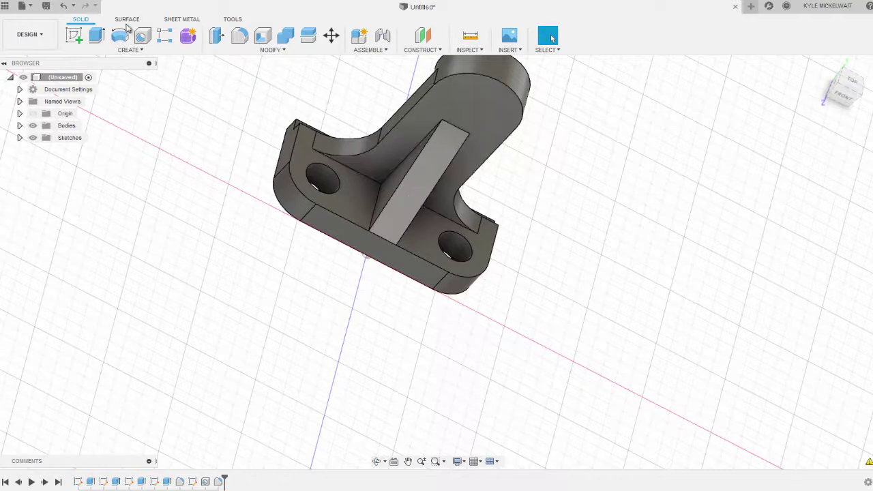
pyautogui.click(73, 35)
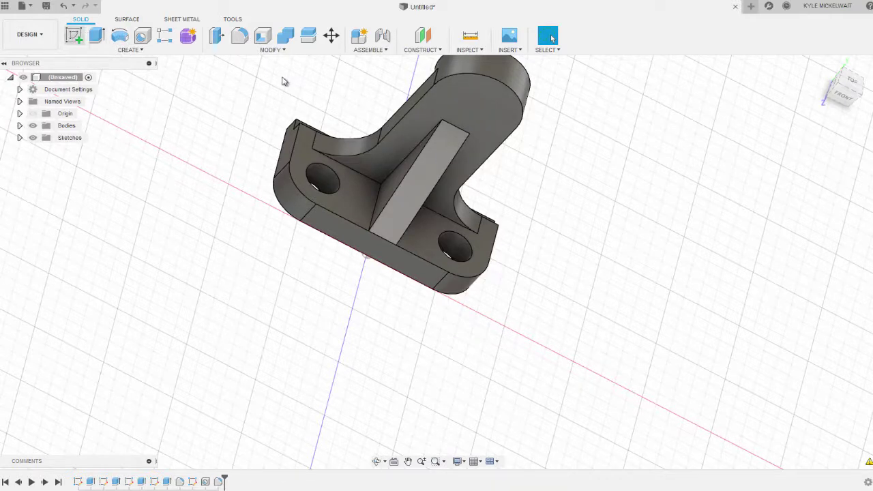
# Sketch a point at the arc centre of the upright's rounded top on its front face
pyautogui.click(475, 90)
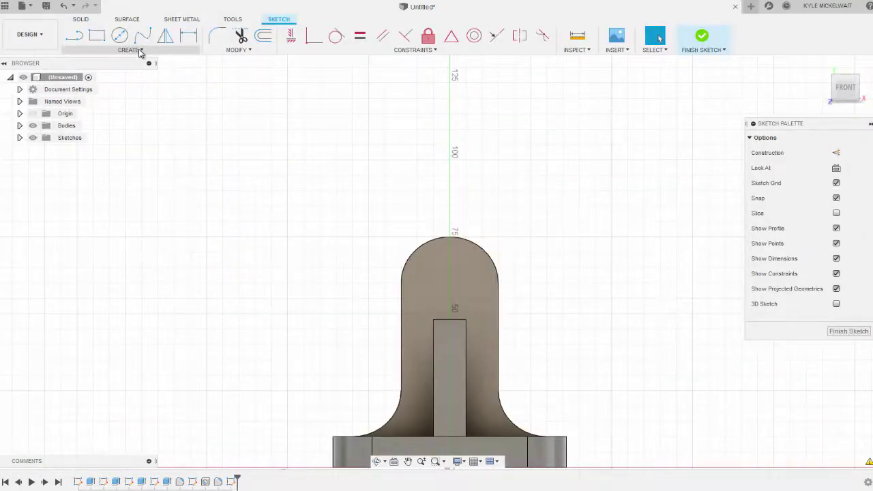
pyautogui.click(138, 51)
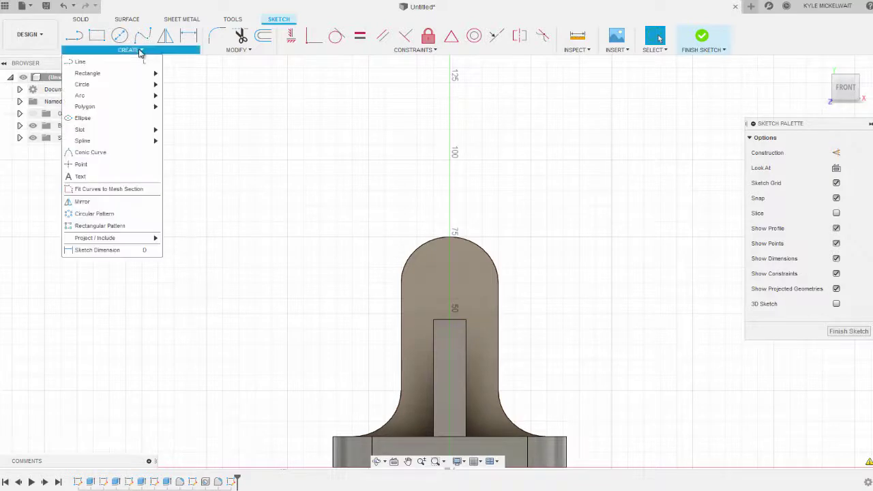
pyautogui.click(104, 165)
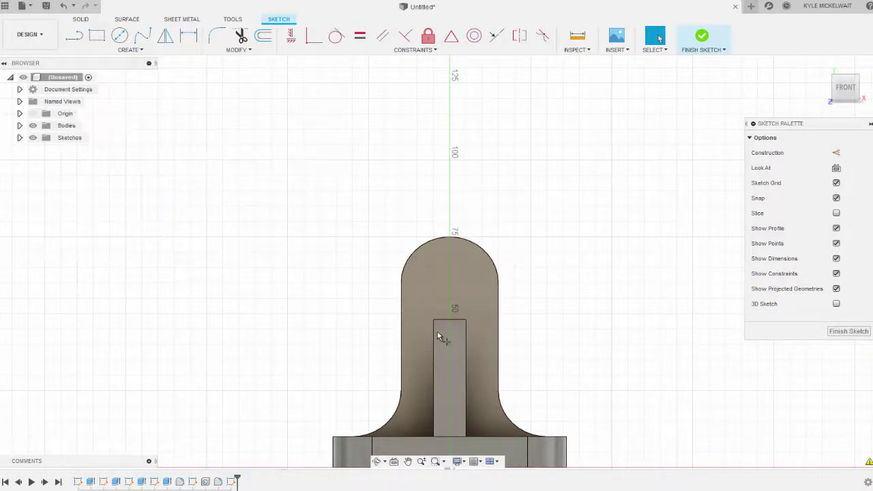
pyautogui.click(449, 282)
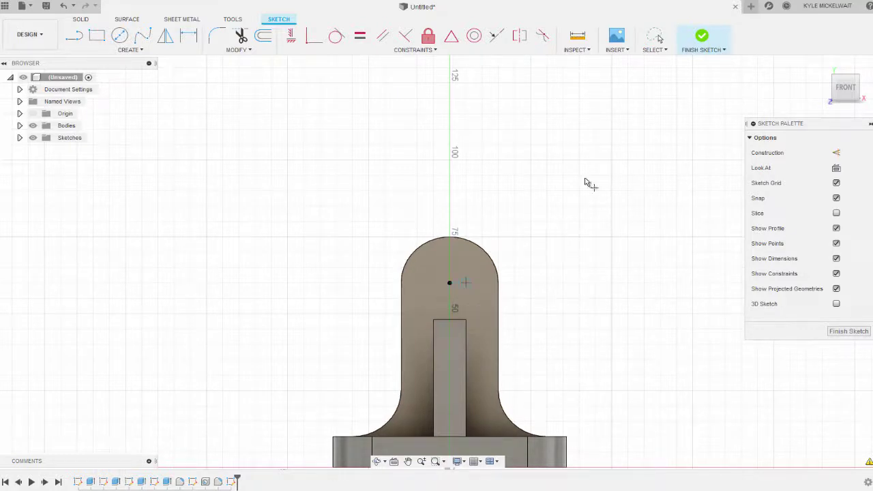
pyautogui.click(702, 38)
pyautogui.moveTo(530, 118)
pyautogui.keyDown('shift'); pyautogui.mouseDown(button='middle')
pyautogui.moveTo(448, 168)
pyautogui.moveTo(370, 195)
pyautogui.mouseUp(button='middle'); pyautogui.keyUp('shift')
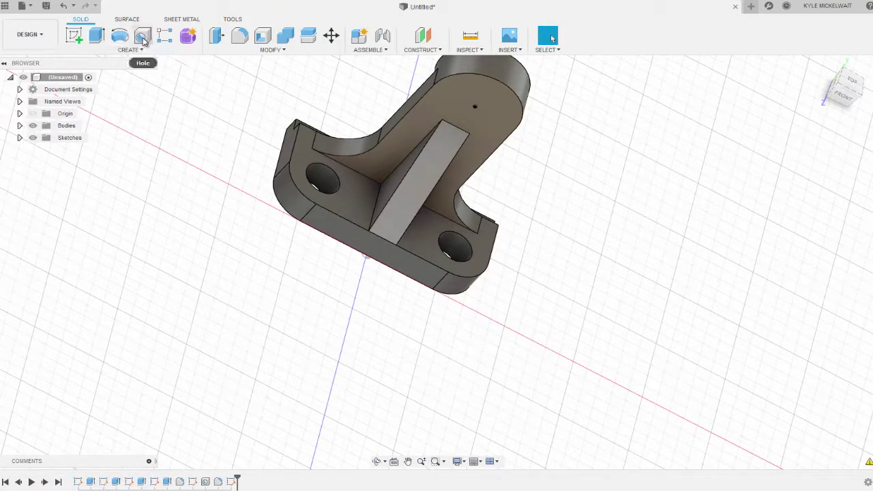
# Add a 12 mm hole at the boss sketch point with Extents set to All
pyautogui.press('h')
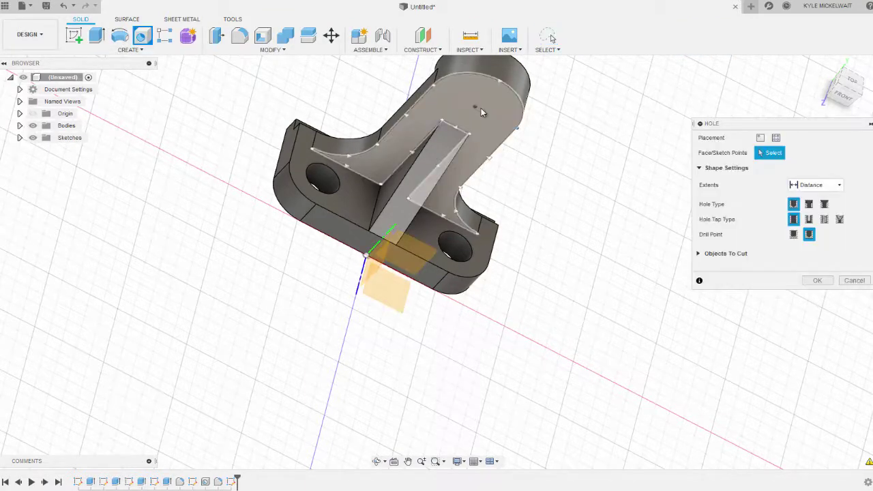
pyautogui.click(476, 109)
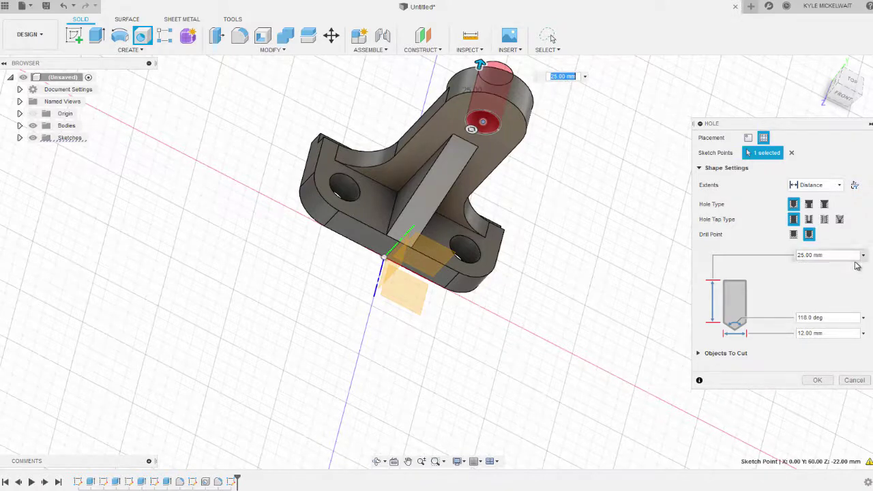
pyautogui.click(841, 185)
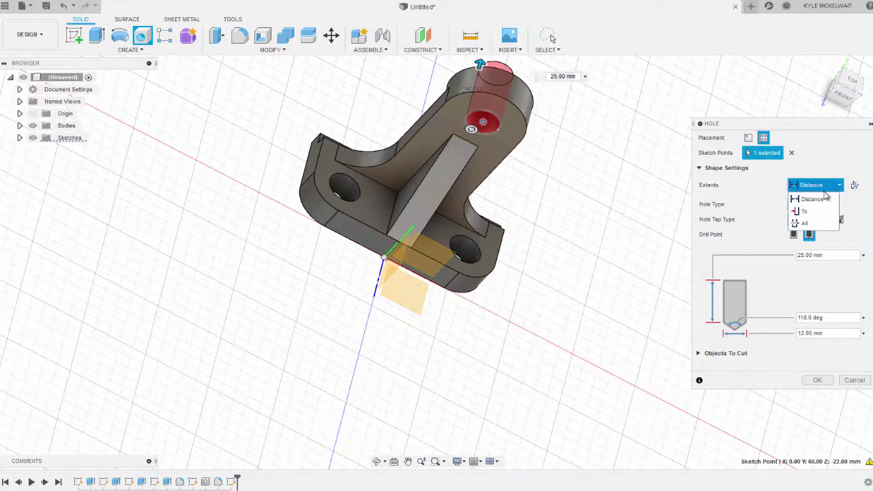
pyautogui.click(810, 226)
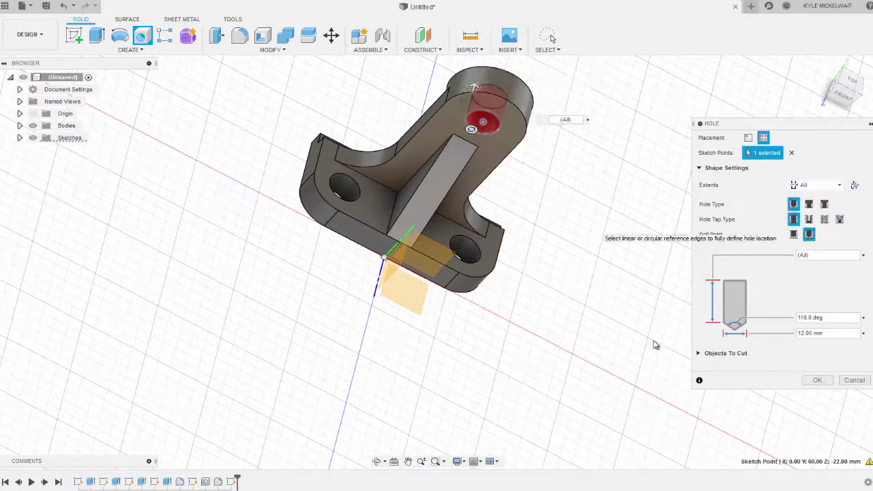
pyautogui.click(817, 380)
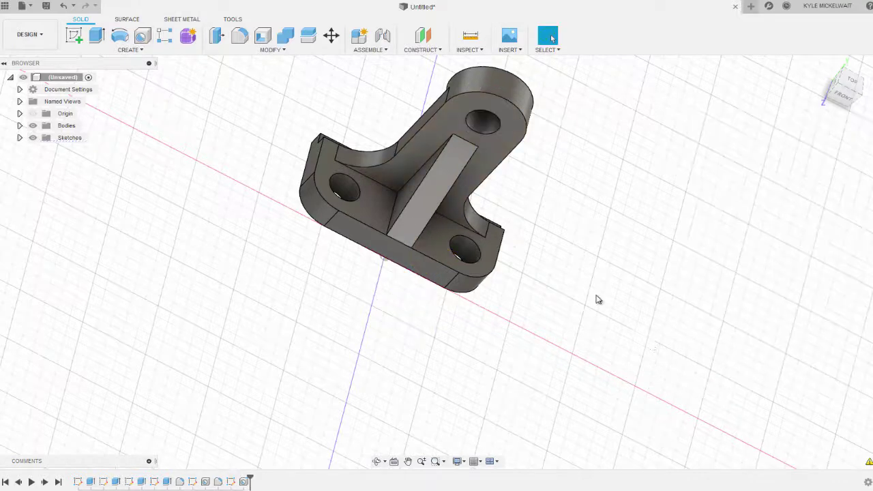
# Return the bracket to its Home view and place the bracket_1 drawing beside it
pyautogui.keyDown('shift'); pyautogui.moveTo(538, 234); pyautogui.dragTo(511, 208, button='middle'); pyautogui.keyUp('shift')
pyautogui.press('F6')
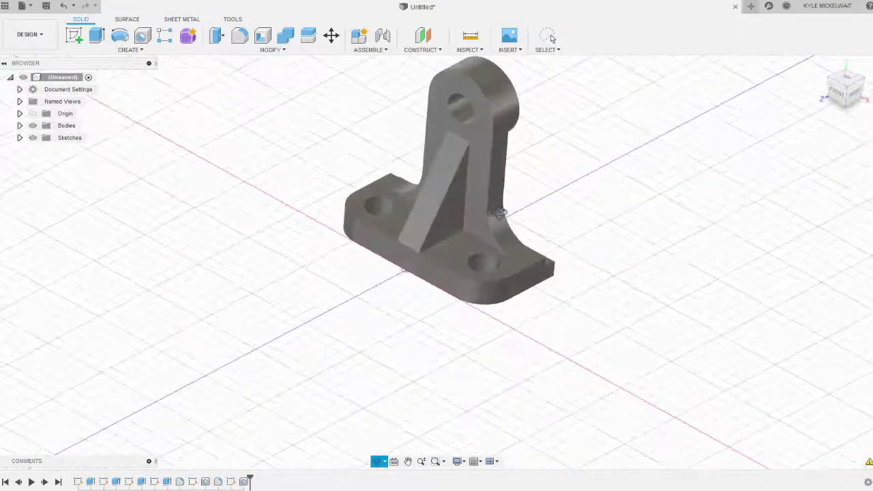
pyautogui.click(551, 38)
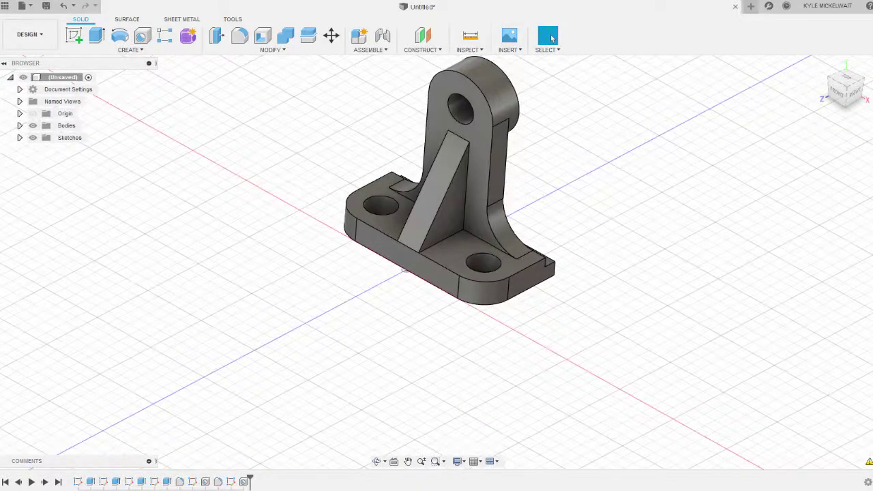
pyautogui.hotkey('alt', 'Tab')
pyautogui.moveTo(605, 59); pyautogui.dragTo(672, 43)
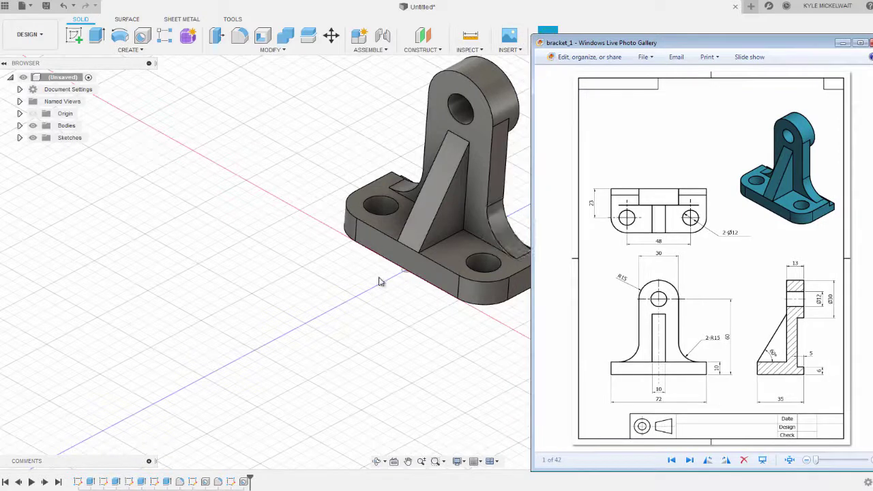